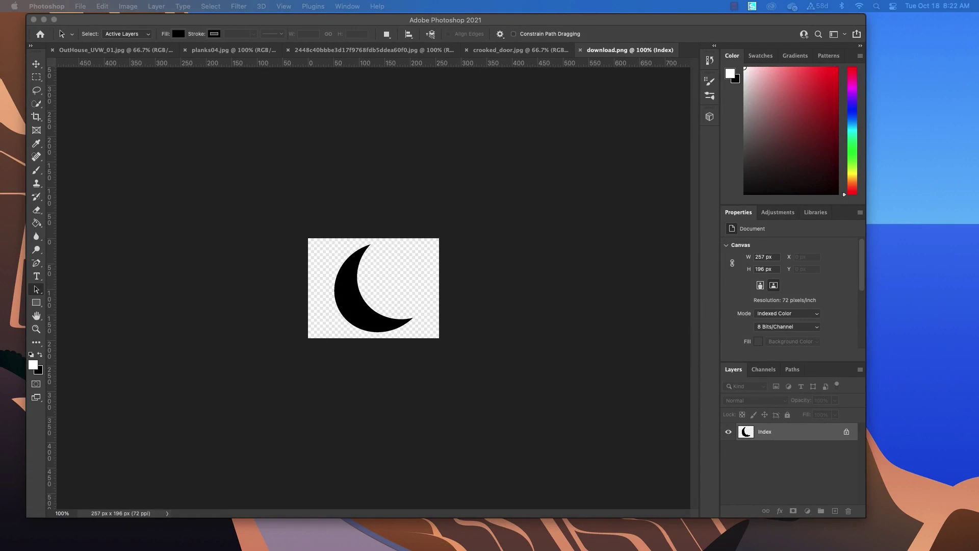
# - Orbit around the outhouse model in Maya from several sides, then return to Photoshop
pyautogui.press('super+Tab')
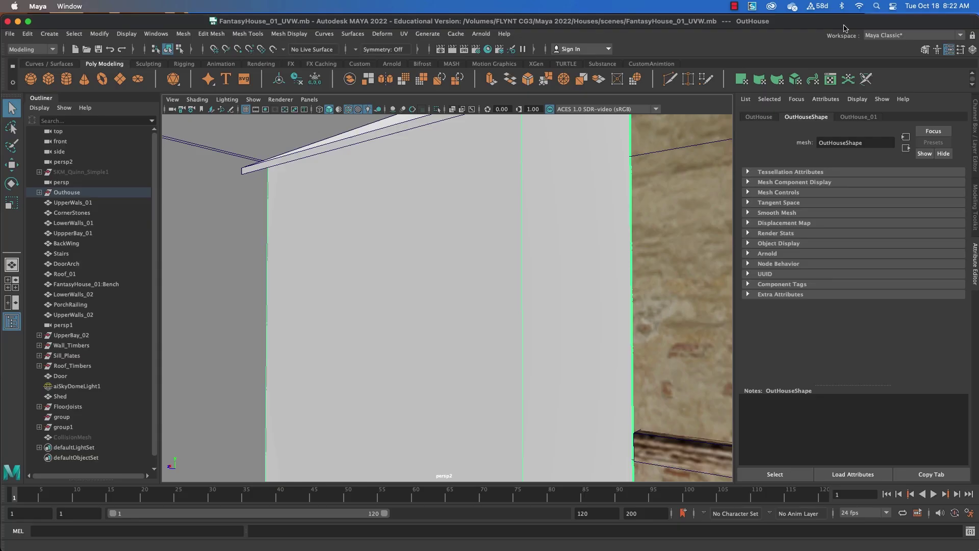
pyautogui.scroll(-6, 492, 248)
pyautogui.moveTo(488, 277); pyautogui.dragTo(496, 276)
pyautogui.moveTo(422, 309)
pyautogui.mouseDown()
pyautogui.moveTo(416, 302)
pyautogui.moveTo(466, 319)
pyautogui.moveTo(430, 301)
pyautogui.mouseUp()
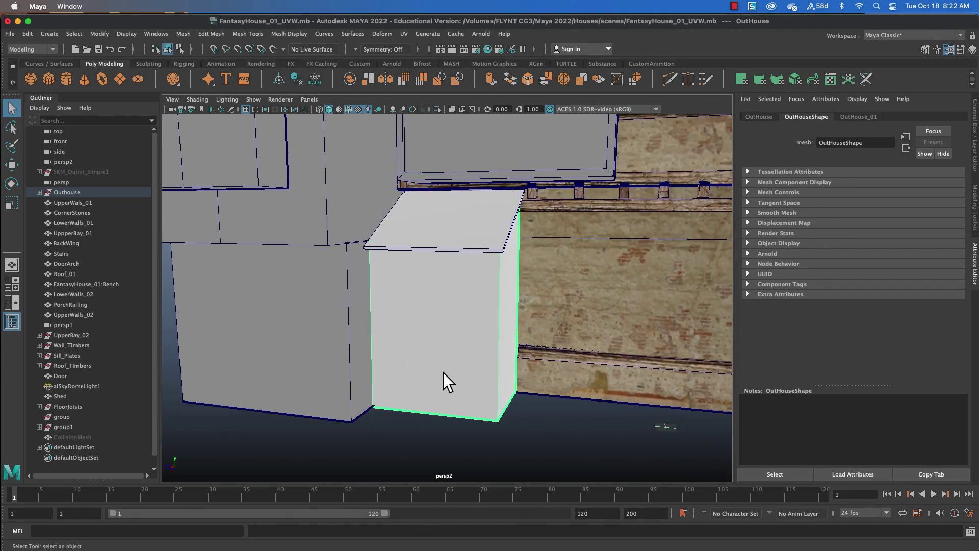
pyautogui.moveTo(447, 355); pyautogui.dragTo(460, 302)
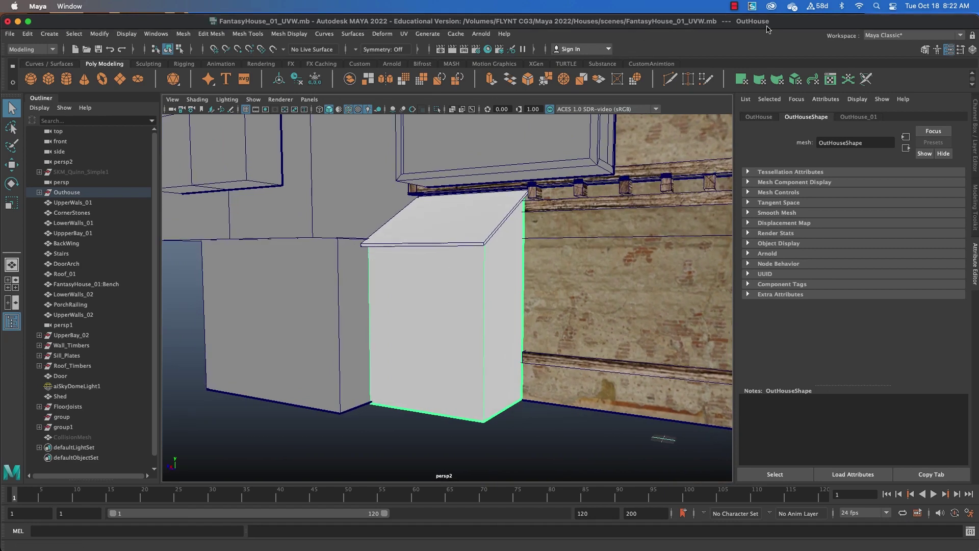
pyautogui.press('super+Tab')
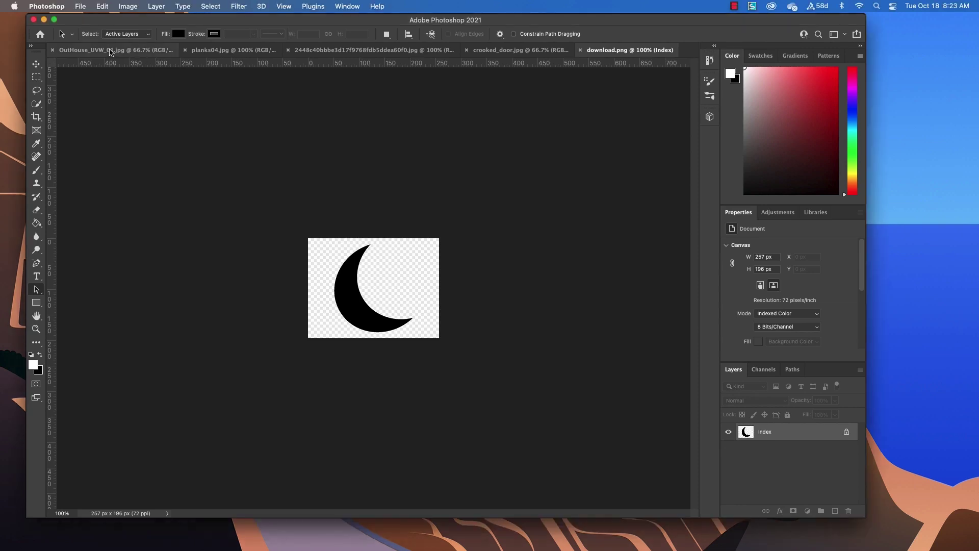
# - View the OutHouse UV layout, planks04, shingles, crooked_door and crescent moon images in turn
pyautogui.click(110, 50)
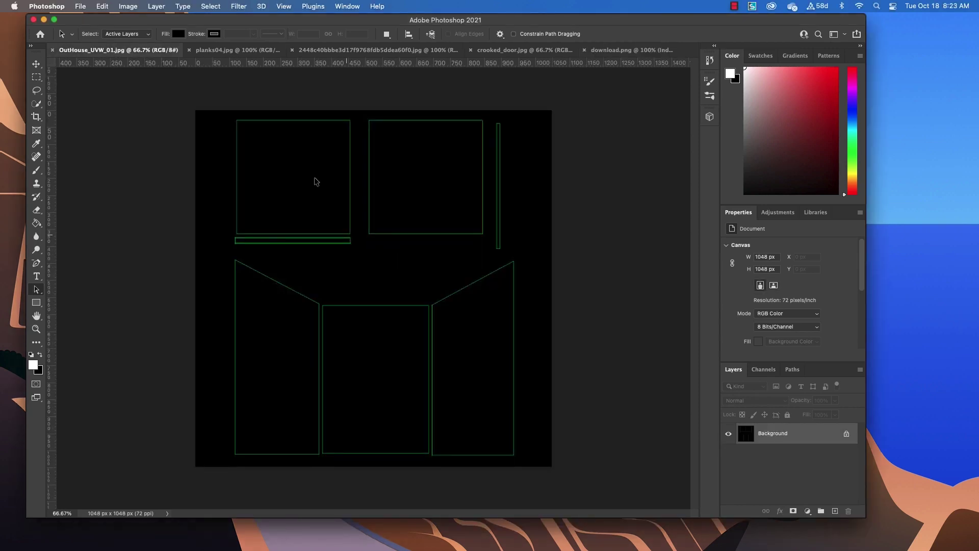
pyautogui.click(225, 51)
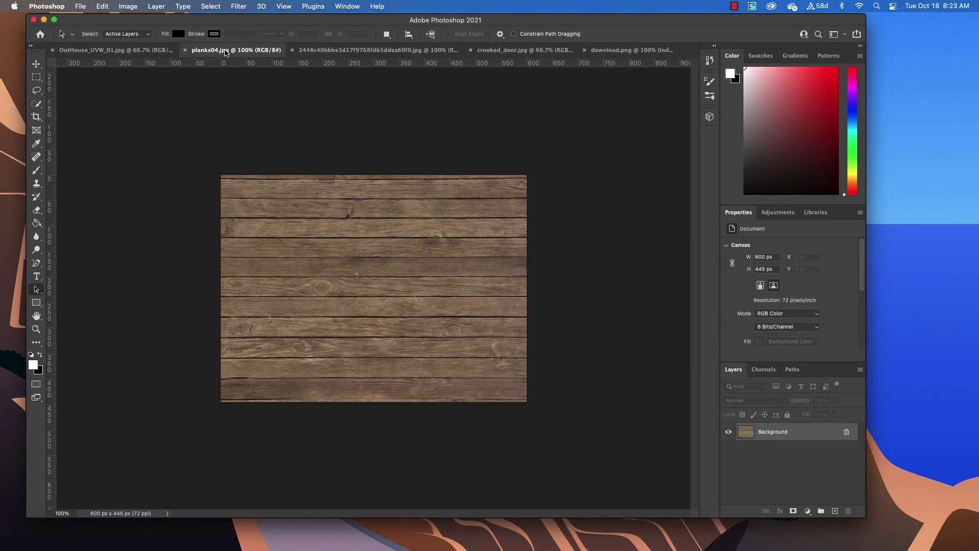
pyautogui.click(350, 51)
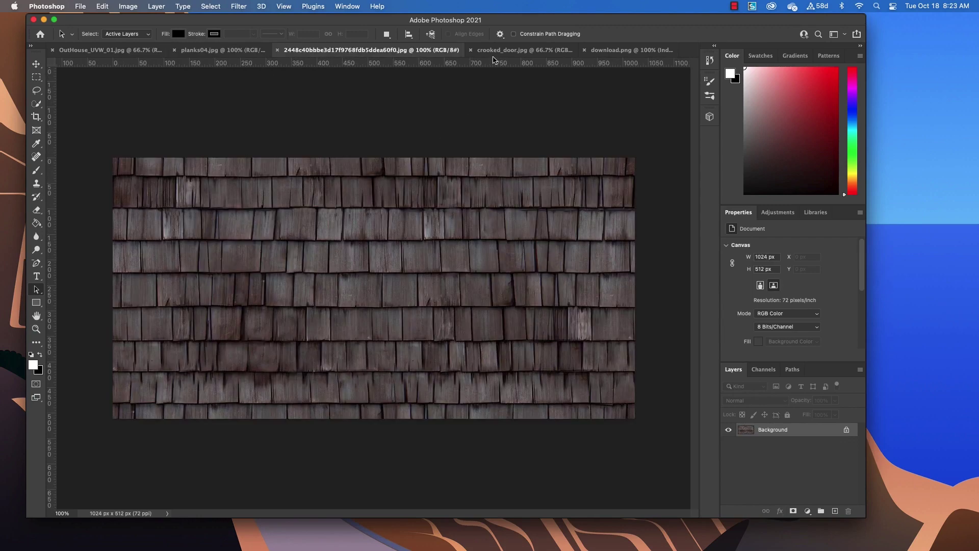
pyautogui.click(500, 52)
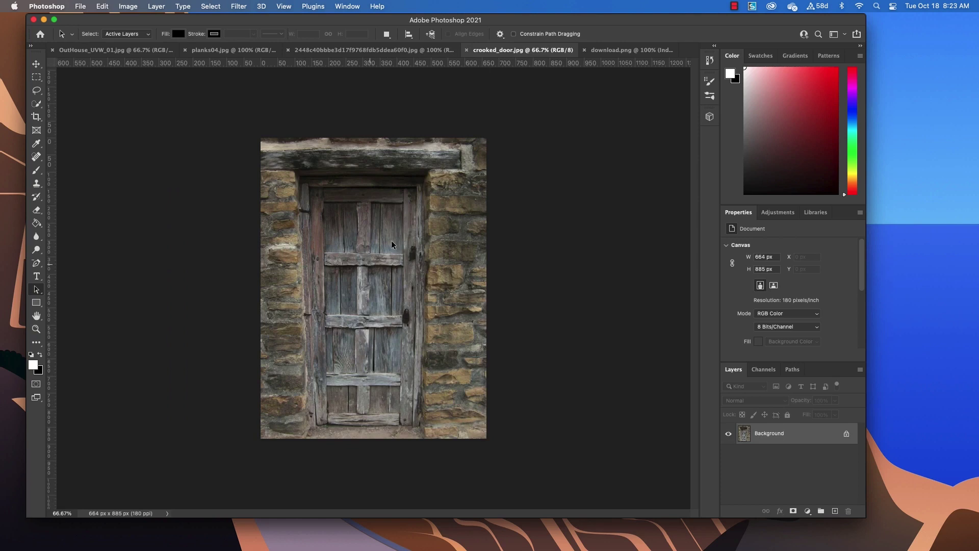
pyautogui.click(604, 49)
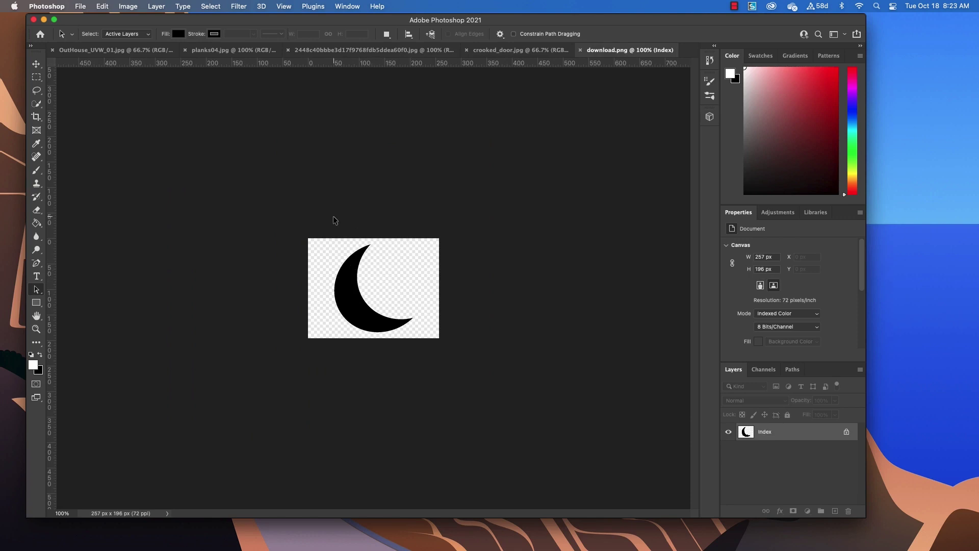
# - Copy the whole planks04 image and paste it into the OutHouse_UVW_01 layout
pyautogui.click(237, 51)
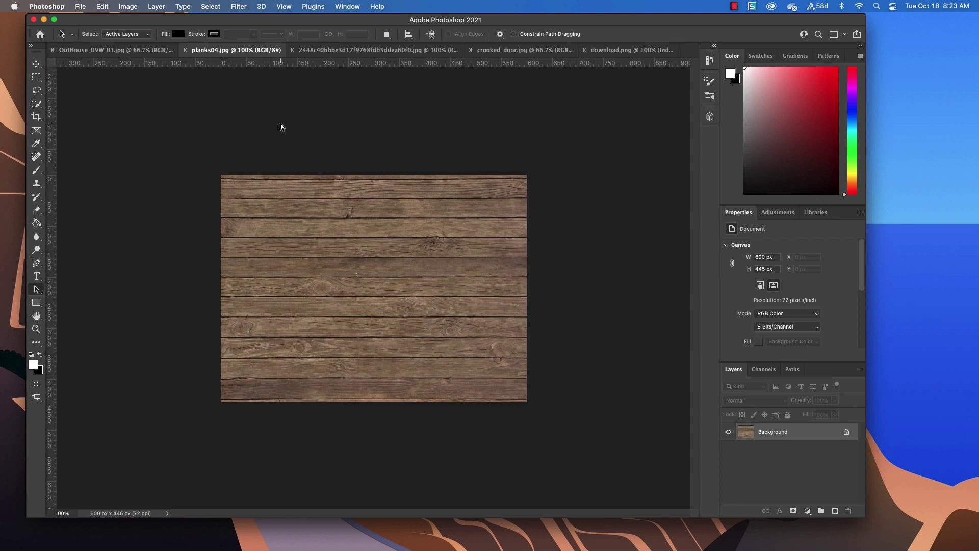
pyautogui.press('super+a')
pyautogui.press('super+c')
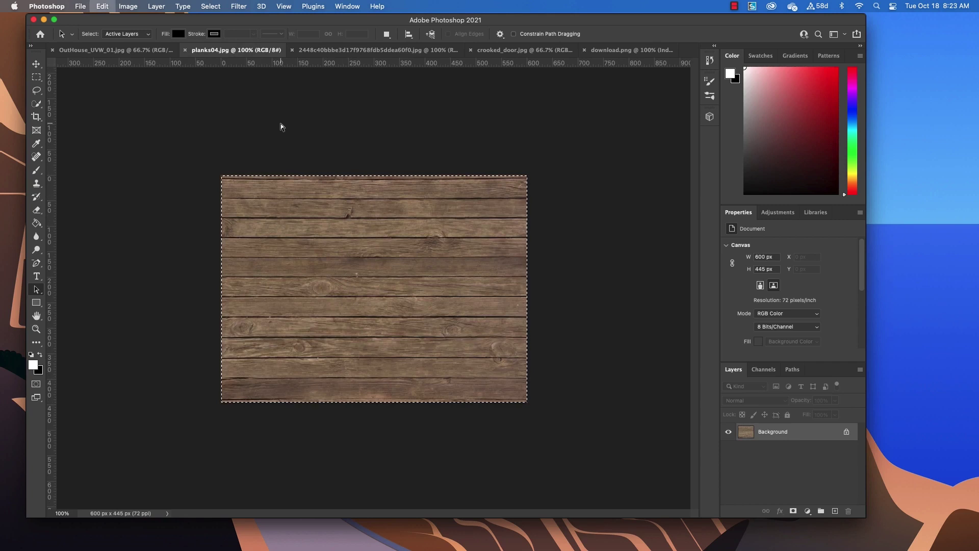
pyautogui.click(127, 53)
pyautogui.press('super+v')
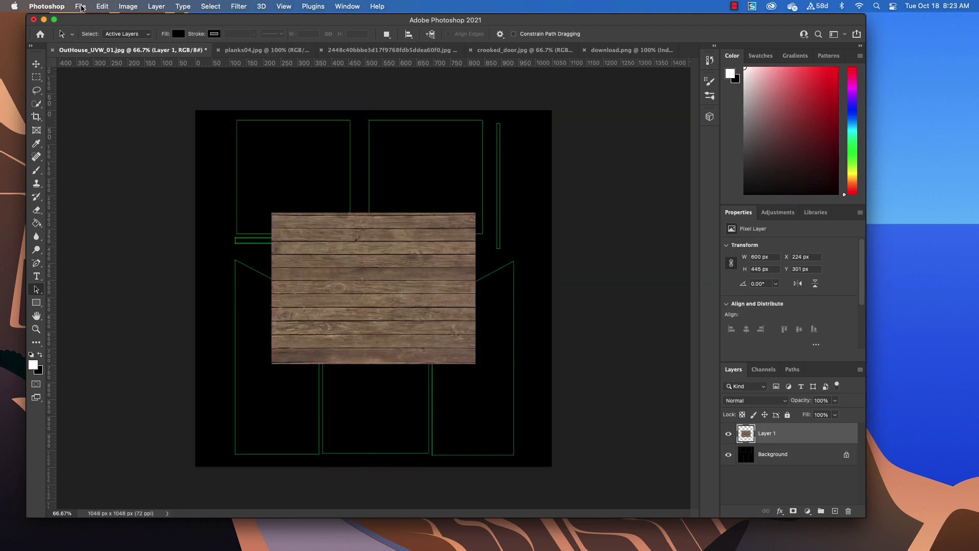
# - Rotate the pasted planks 90° counter-clockwise and move them over the lower-left UV panel
pyautogui.click(81, 7)
pyautogui.moveTo(97, 7)
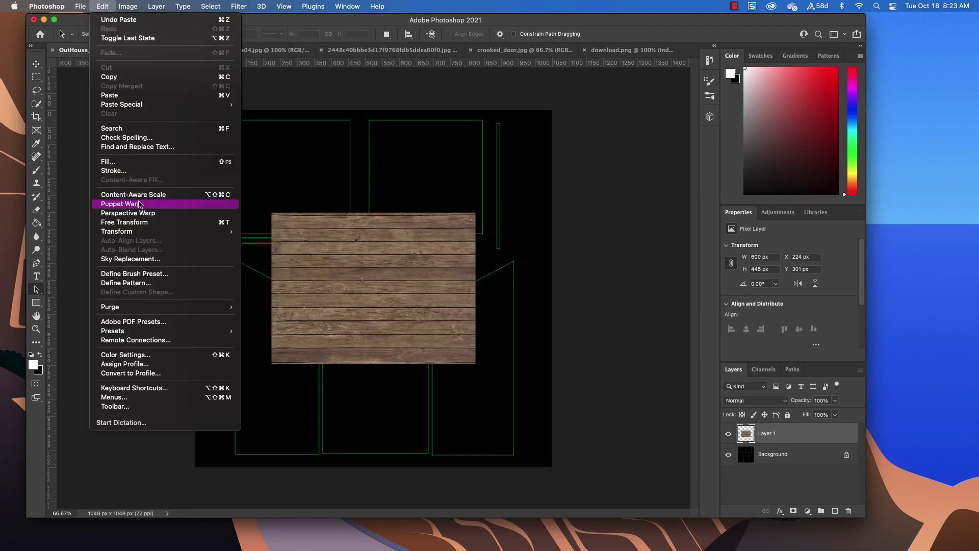
pyautogui.moveTo(149, 236)
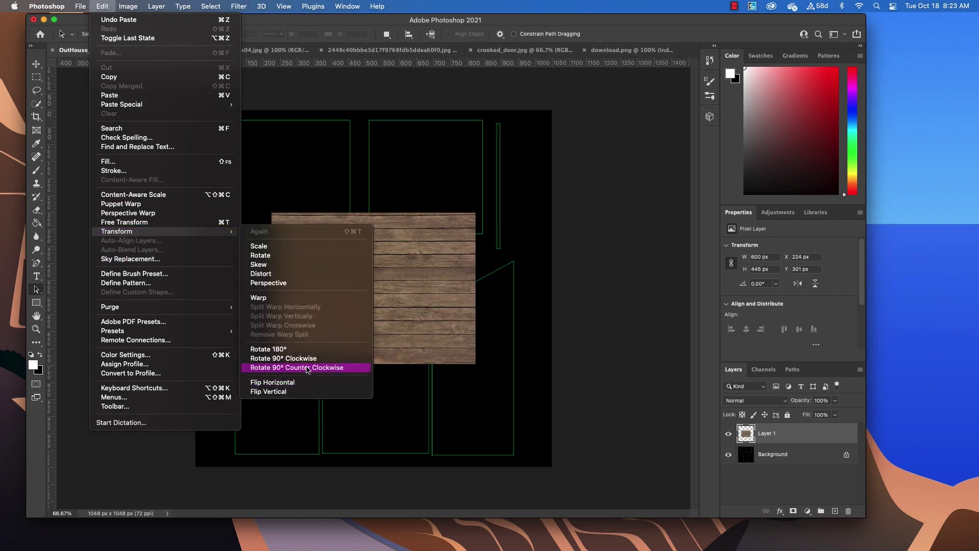
pyautogui.click(313, 365)
pyautogui.press('v')
pyautogui.moveTo(373, 227); pyautogui.dragTo(291, 291)
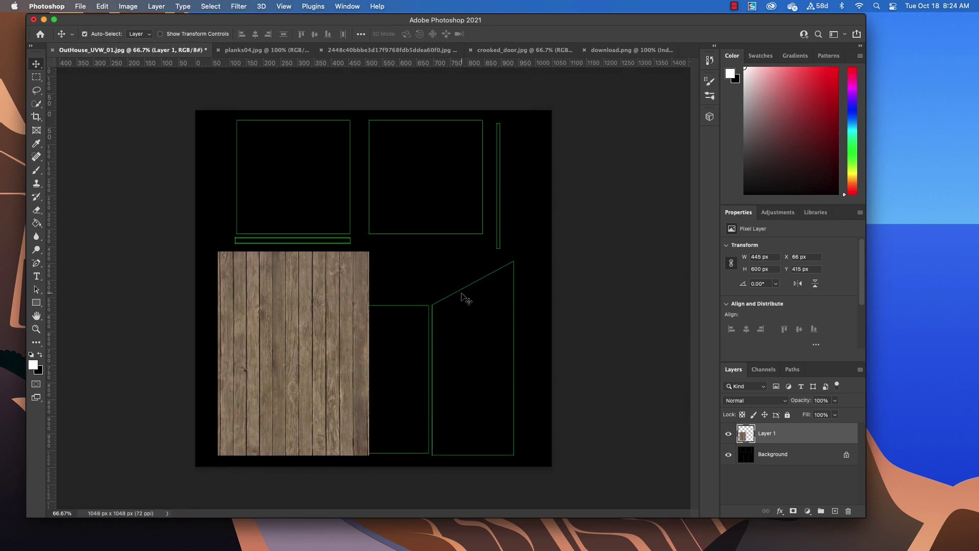
# - Duplicate the Background layer, stack it above the planks, set Screen blend mode and lock it
pyautogui.rightClick(801, 460)
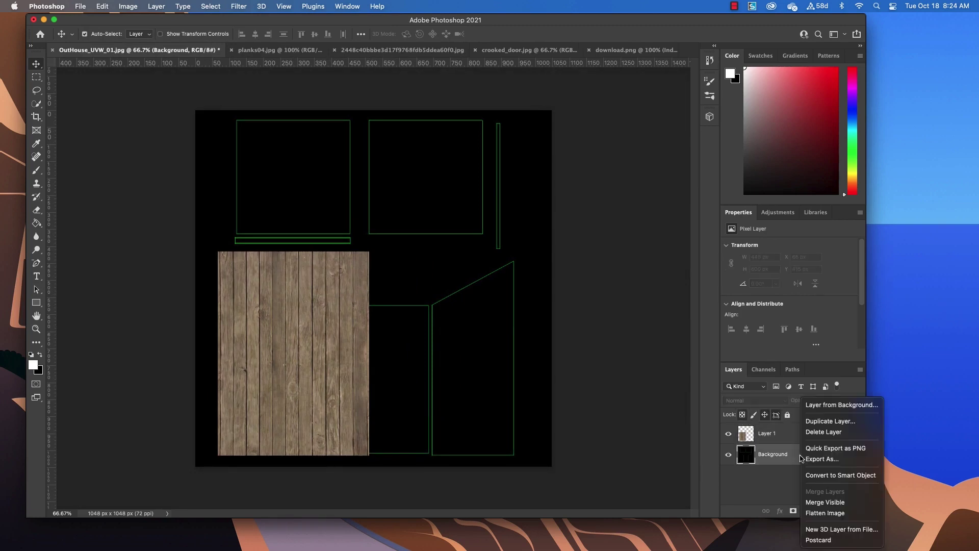
pyautogui.click(828, 421)
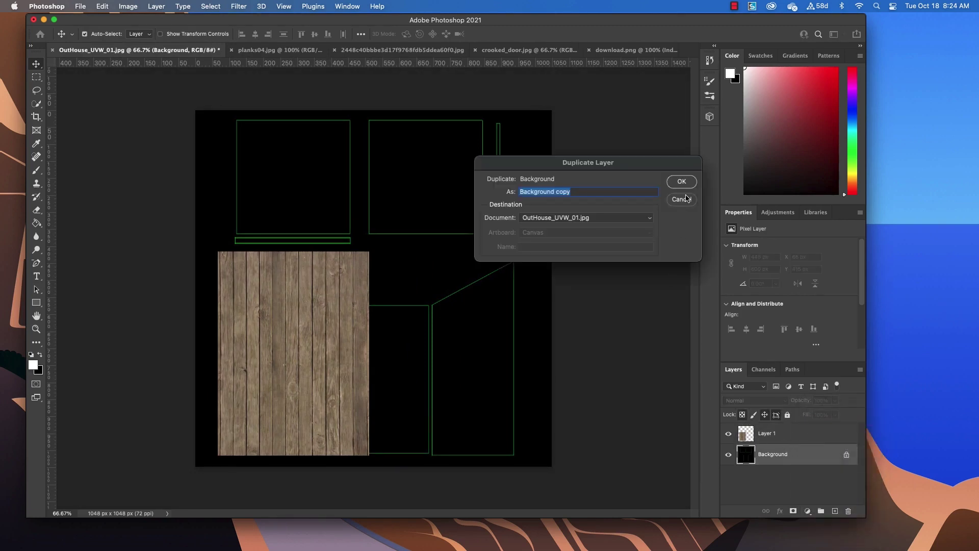
pyautogui.click(682, 182)
pyautogui.moveTo(773, 455); pyautogui.dragTo(801, 412)
pyautogui.click(786, 401)
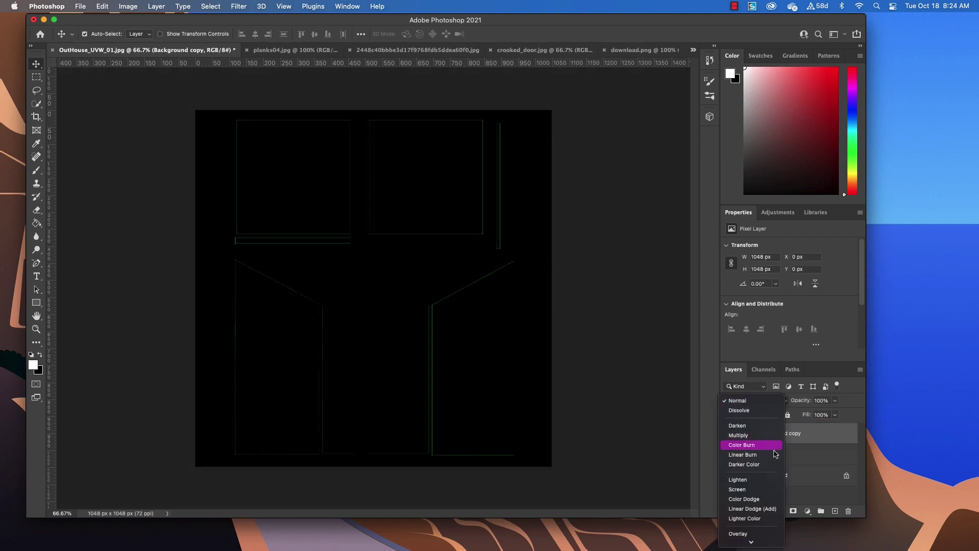
pyautogui.click(765, 489)
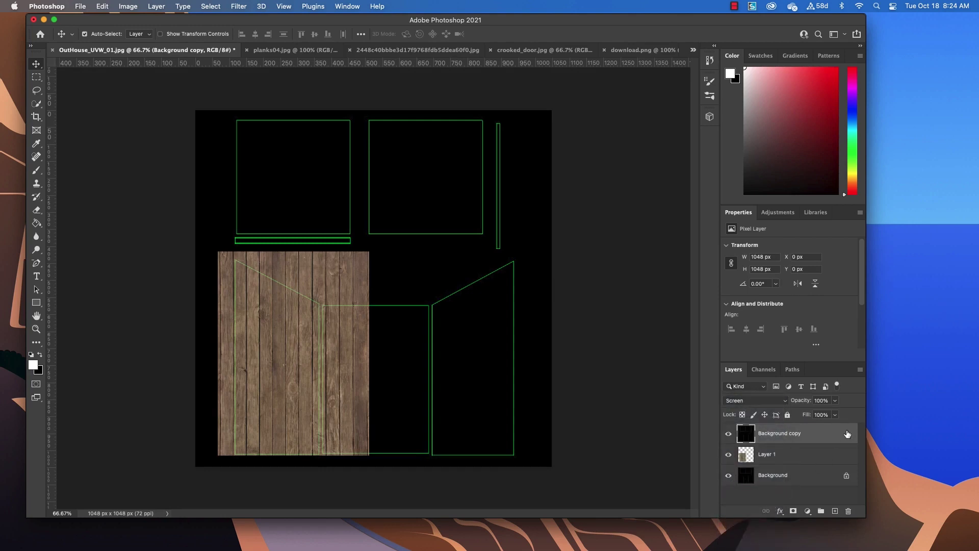
pyautogui.click(787, 414)
# - Narrow the Layer 1 planks to 417 px wide by pulling in the left edge
pyautogui.click(800, 454)
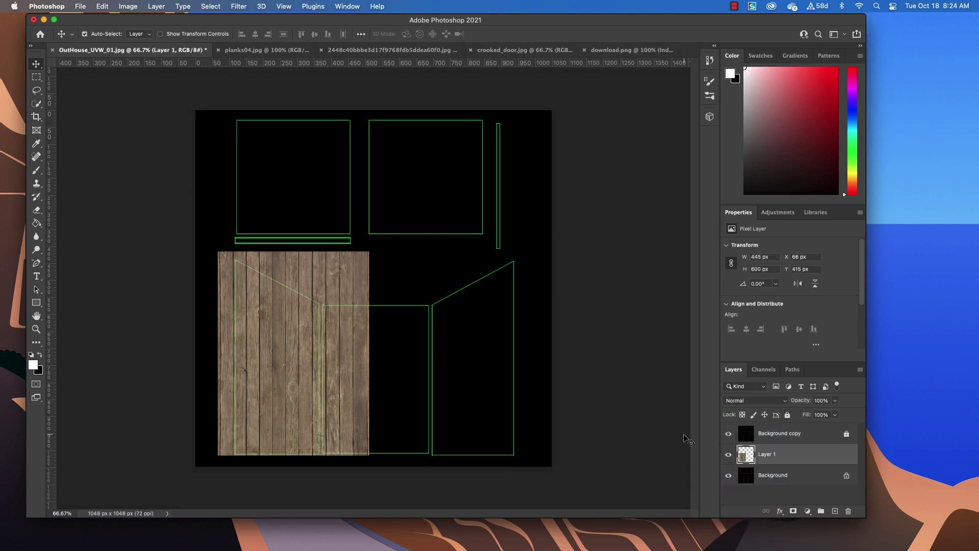
pyautogui.hotkey('ctrl', 't')
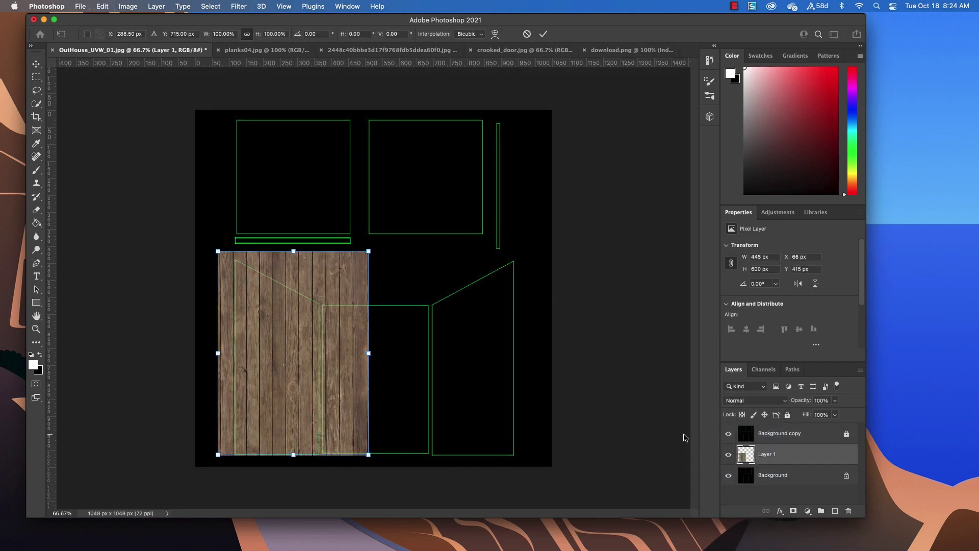
pyautogui.moveTo(368, 353); pyautogui.dragTo(363, 355)
pyautogui.press('super+z')
pyautogui.moveTo(219, 353); pyautogui.dragTo(223, 351)
# - Commit the resize, then duplicate the planks layer and move the copy over the lower-right panel
pyautogui.press('Return')
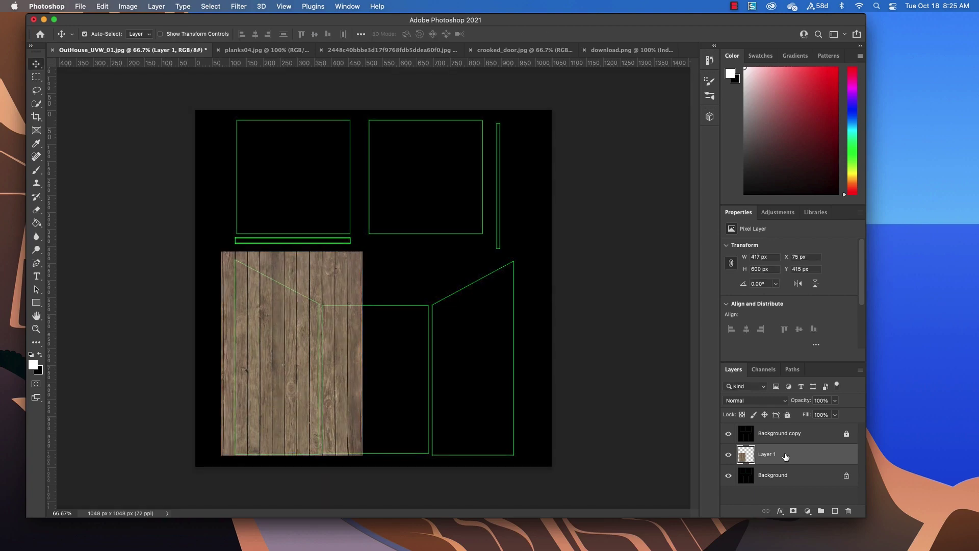
pyautogui.rightClick(785, 455)
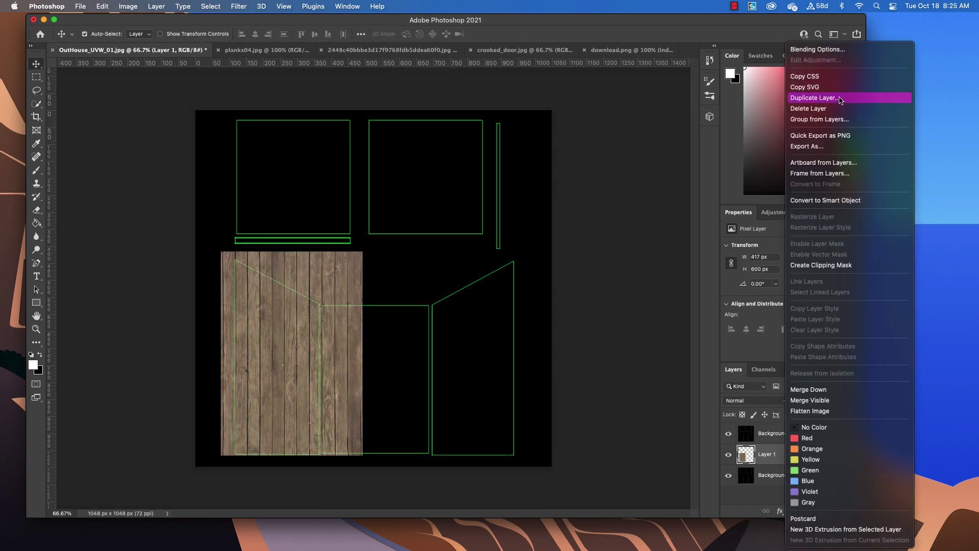
pyautogui.click(815, 98)
pyautogui.click(672, 184)
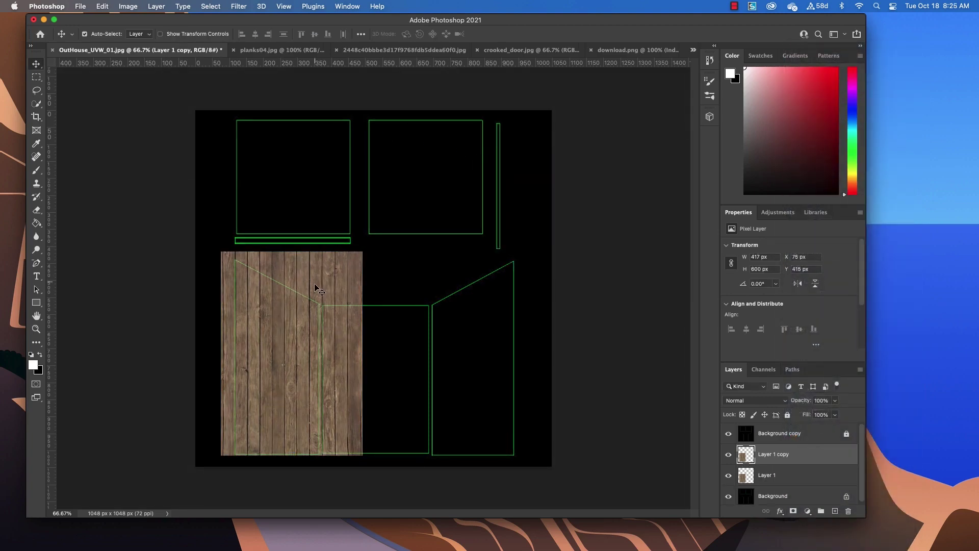
pyautogui.moveTo(313, 287); pyautogui.dragTo(501, 289)
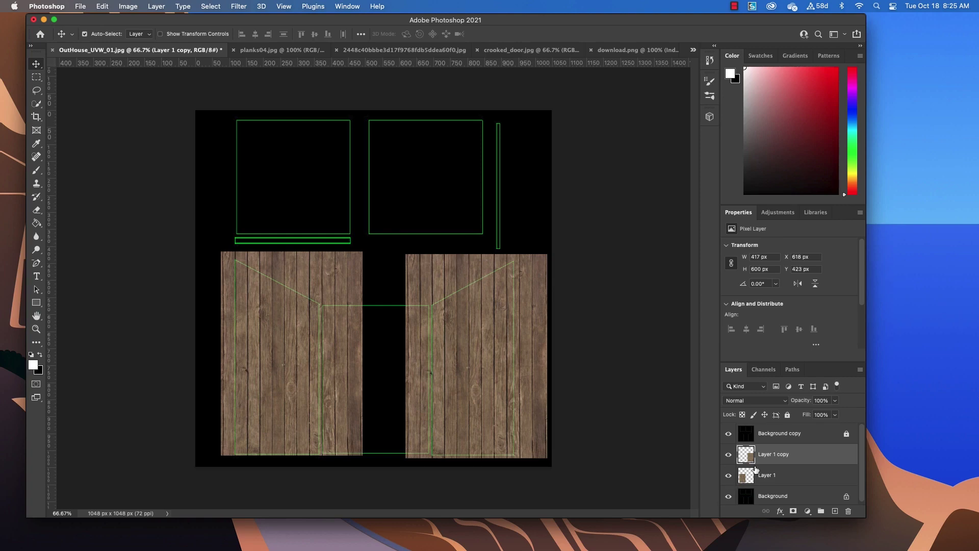
# - Duplicate Layer 1 copy again and place the new copy at the top centre
pyautogui.rightClick(794, 459)
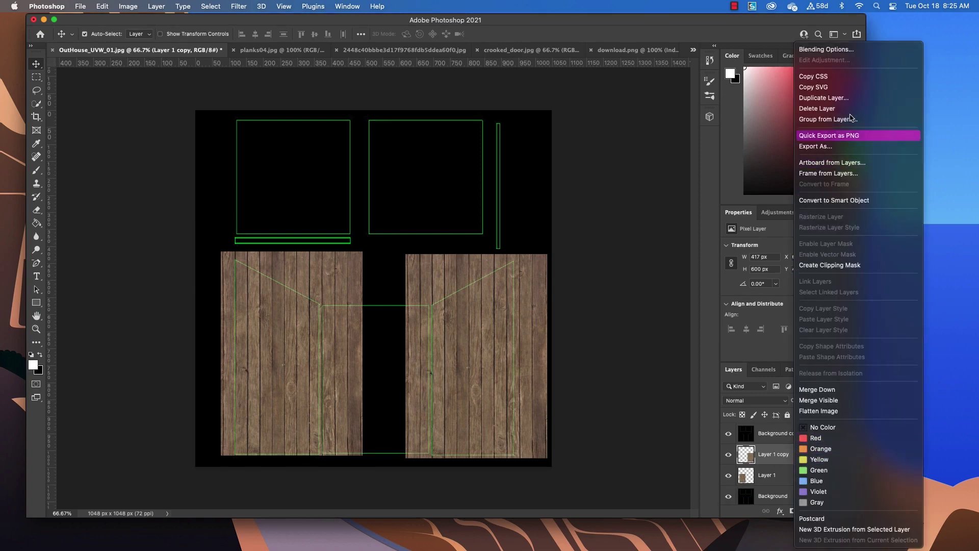
pyautogui.click(837, 98)
pyautogui.click(684, 182)
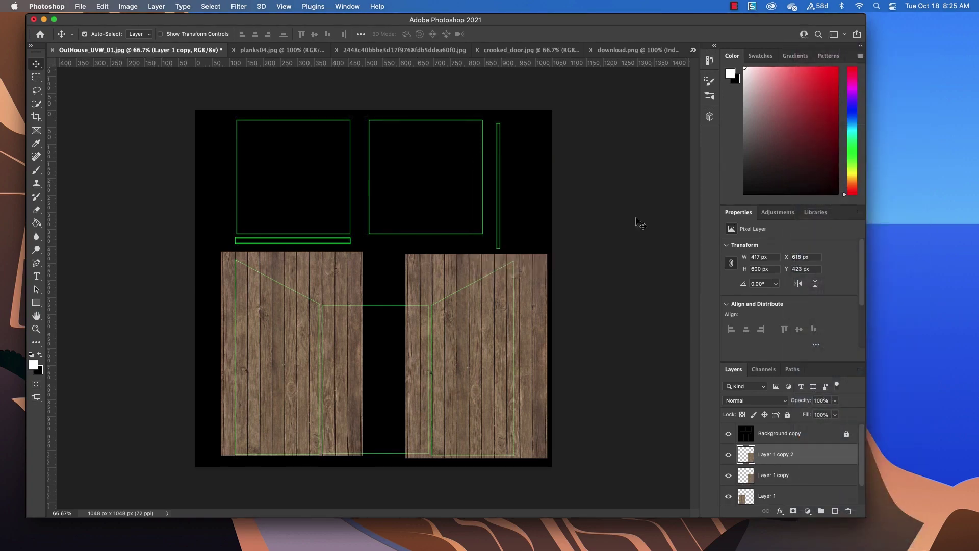
pyautogui.moveTo(474, 342); pyautogui.dragTo(371, 133)
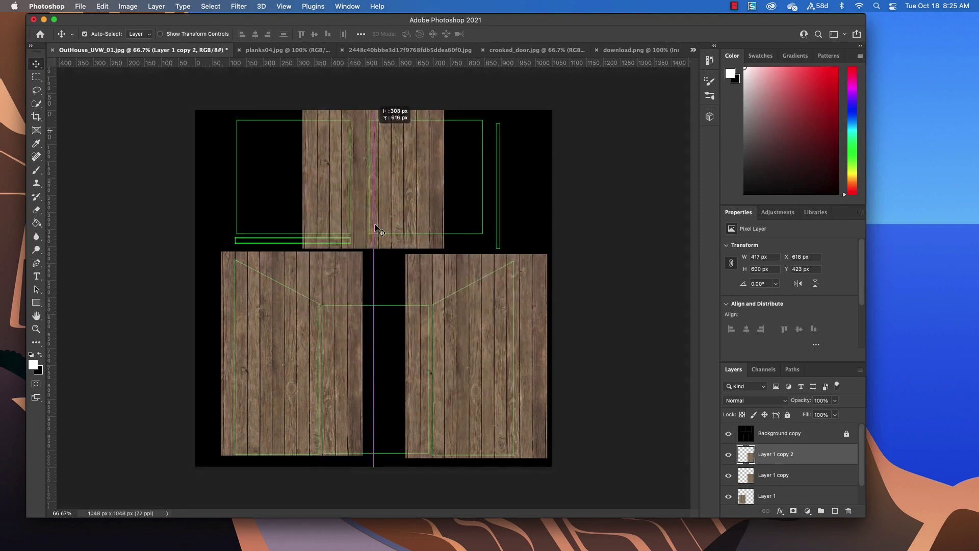
pyautogui.click(306, 280)
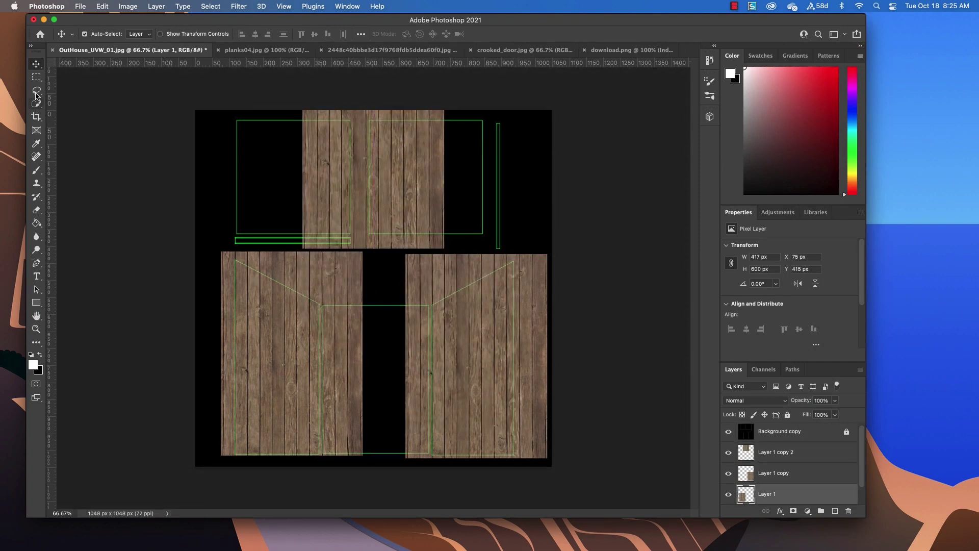
# - Cut a sloped top into the lower-left panel by deleting a triangle with the Polygonal Lasso
pyautogui.moveTo(37, 95); pyautogui.dragTo(86, 99)
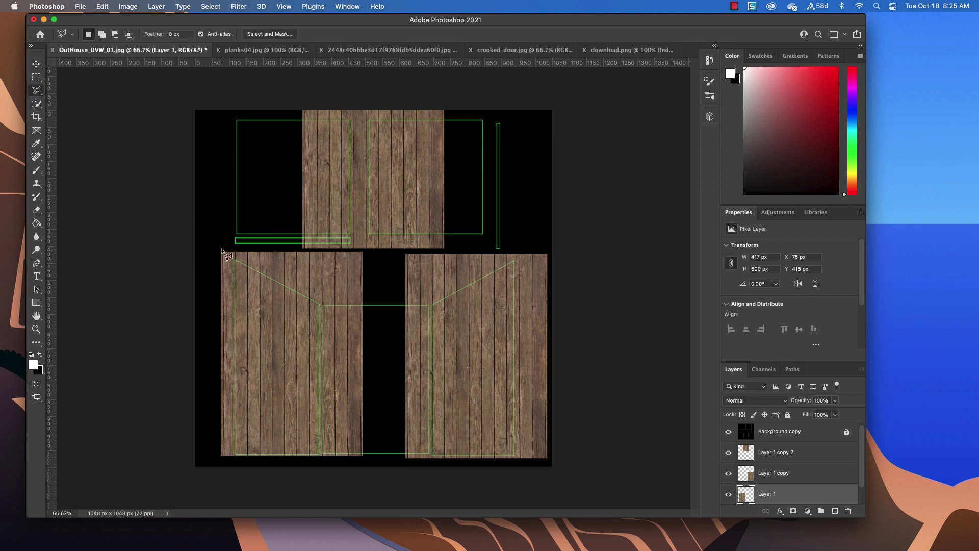
pyautogui.click(233, 232)
pyautogui.click(235, 477)
pyautogui.click(197, 215)
pyautogui.click(233, 233)
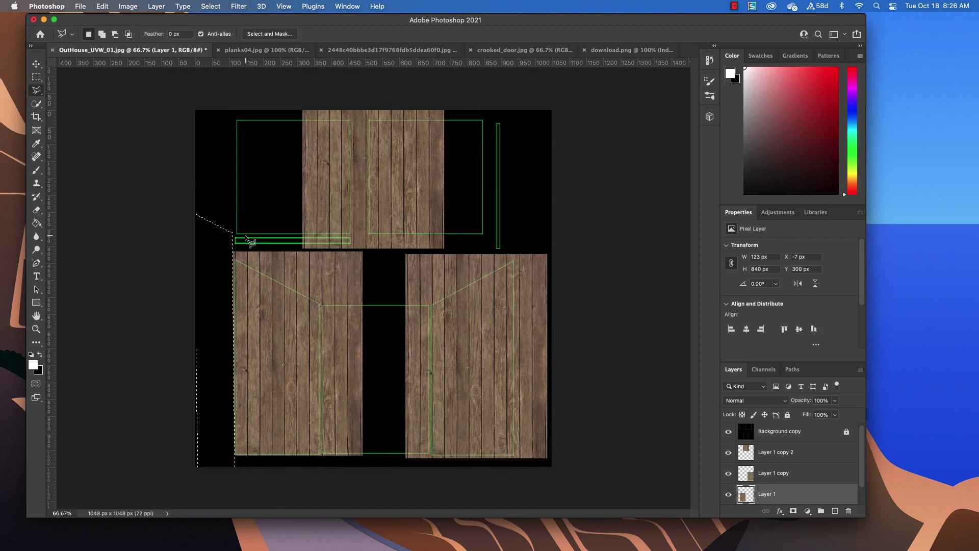
pyautogui.click(212, 243)
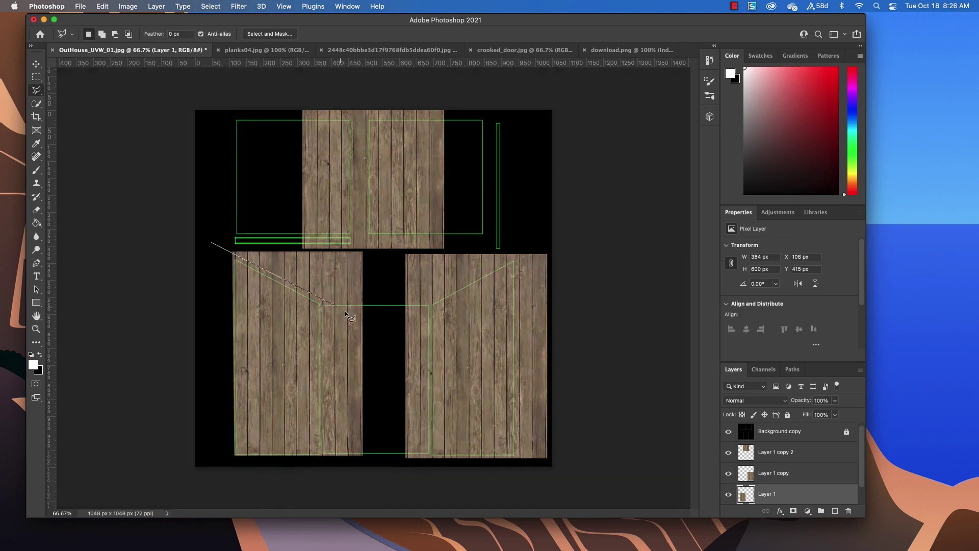
pyautogui.click(371, 324)
pyautogui.click(367, 208)
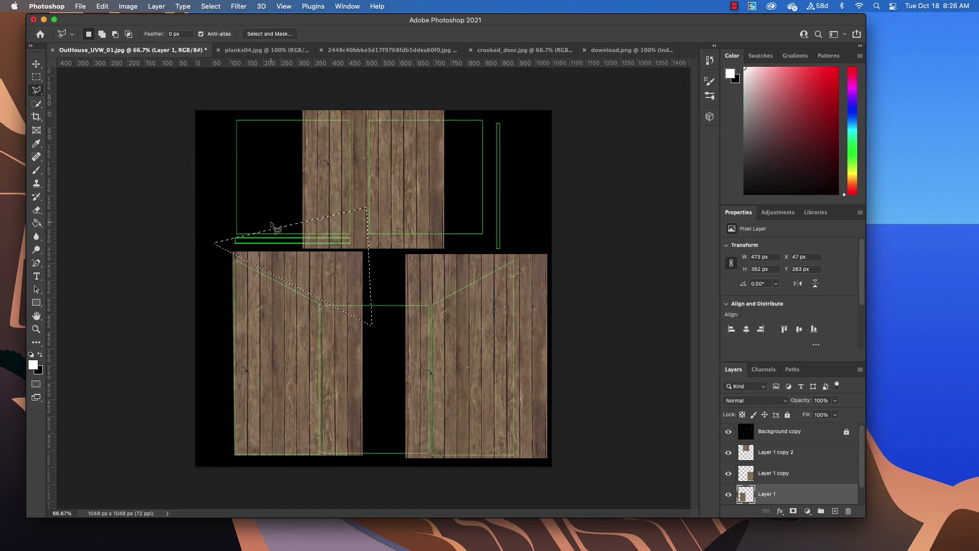
pyautogui.doubleClick(273, 225)
pyautogui.press('Delete')
pyautogui.hotkey('ctrl', 'd')
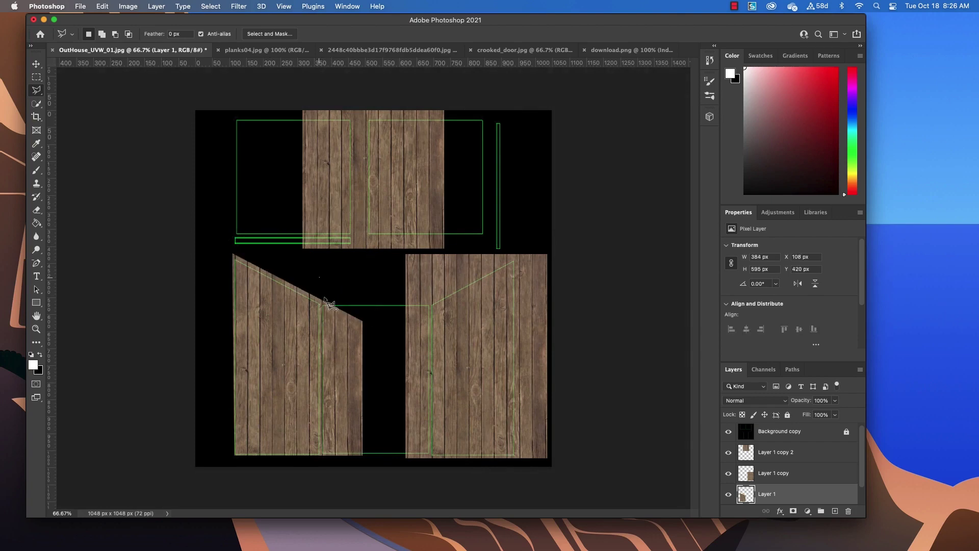
# - Delete the excess wood strip on the right side of the lower-left panel
pyautogui.click(320, 278)
pyautogui.click(322, 469)
pyautogui.click(384, 466)
pyautogui.click(377, 266)
pyautogui.click(320, 280)
pyautogui.press('Delete')
pyautogui.hotkey('ctrl', 'd')
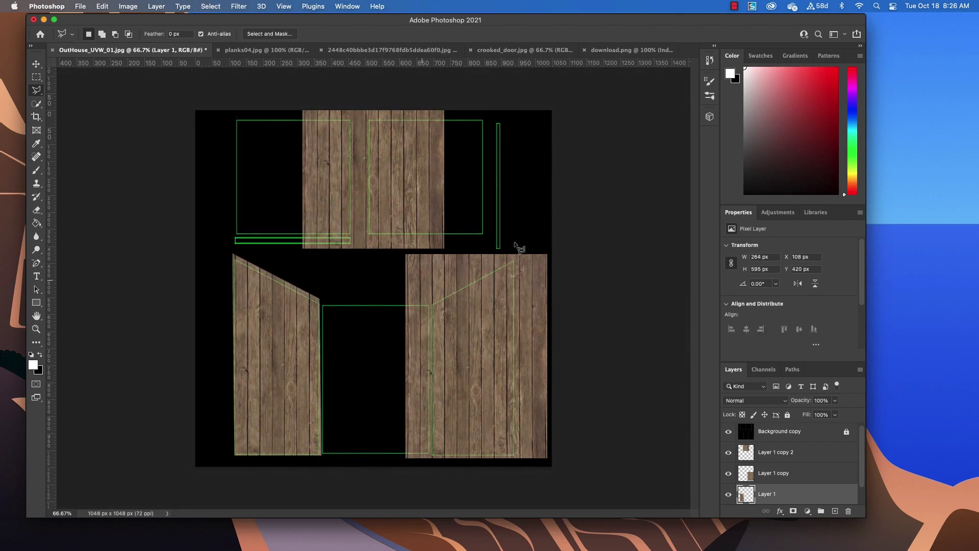
# - Delete the triangle above the lower-right panel to give it a sloped top
pyautogui.click(536, 240)
pyautogui.click(393, 323)
pyautogui.click(387, 226)
pyautogui.click(537, 242)
pyautogui.click(774, 473)
pyautogui.press('Delete')
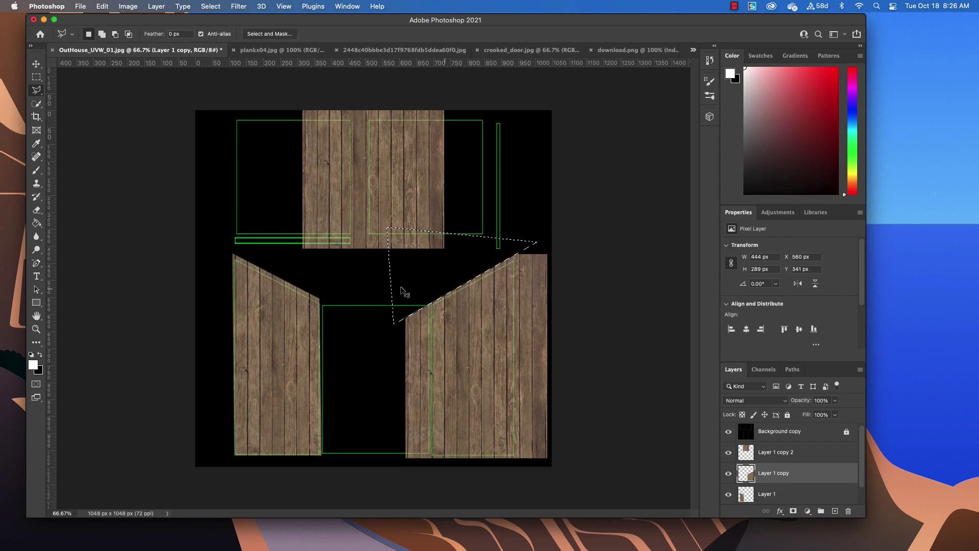
# - Trim the excess strips on both sides of the lower-right panel to its UV outline
pyautogui.click(517, 242)
pyautogui.click(518, 479)
pyautogui.click(574, 465)
pyautogui.click(550, 238)
pyautogui.click(517, 241)
pyautogui.press('Delete')
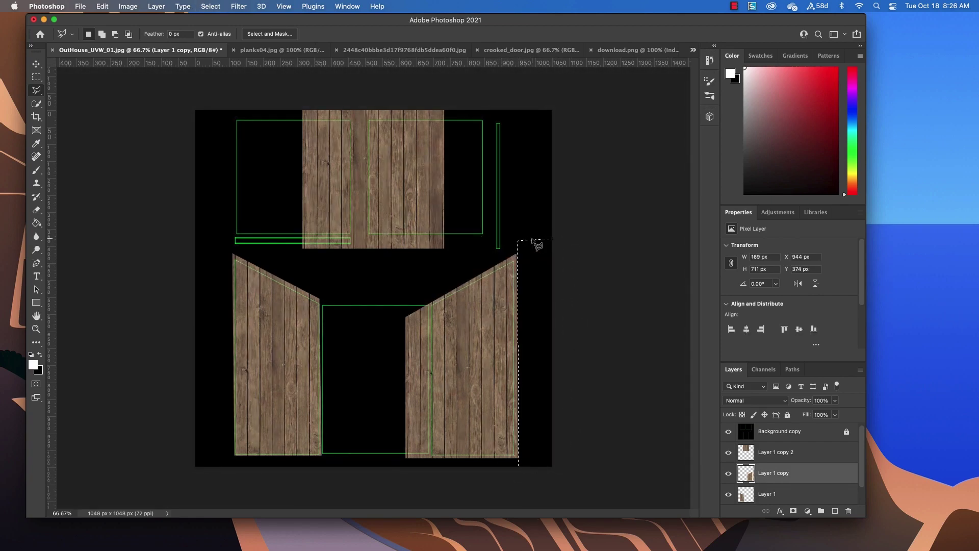
pyautogui.click(431, 275)
pyautogui.click(431, 476)
pyautogui.click(357, 472)
pyautogui.click(384, 283)
pyautogui.click(431, 276)
pyautogui.press('Delete')
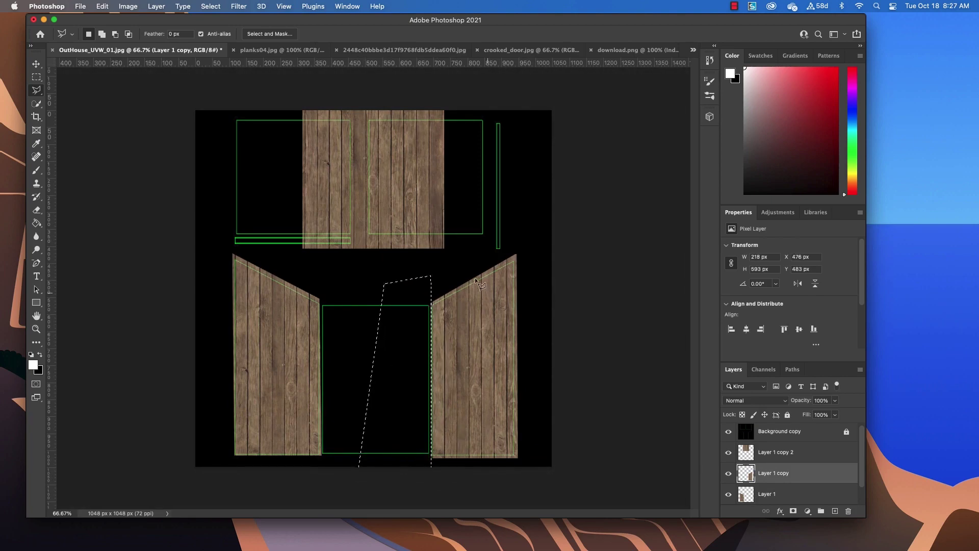
# - Move the top plank copy down into the middle panel area
pyautogui.press('v')
pyautogui.moveTo(412, 285); pyautogui.dragTo(401, 385)
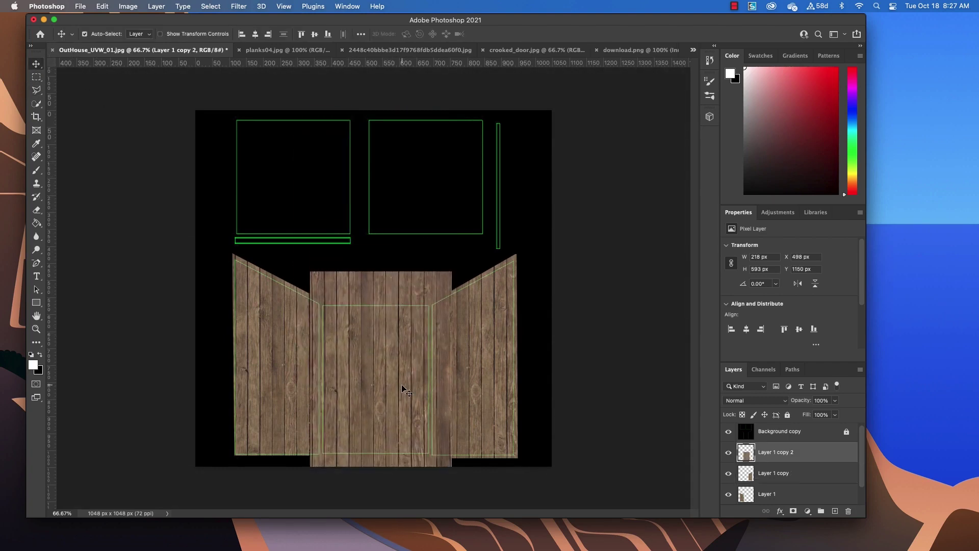
pyautogui.click(407, 391)
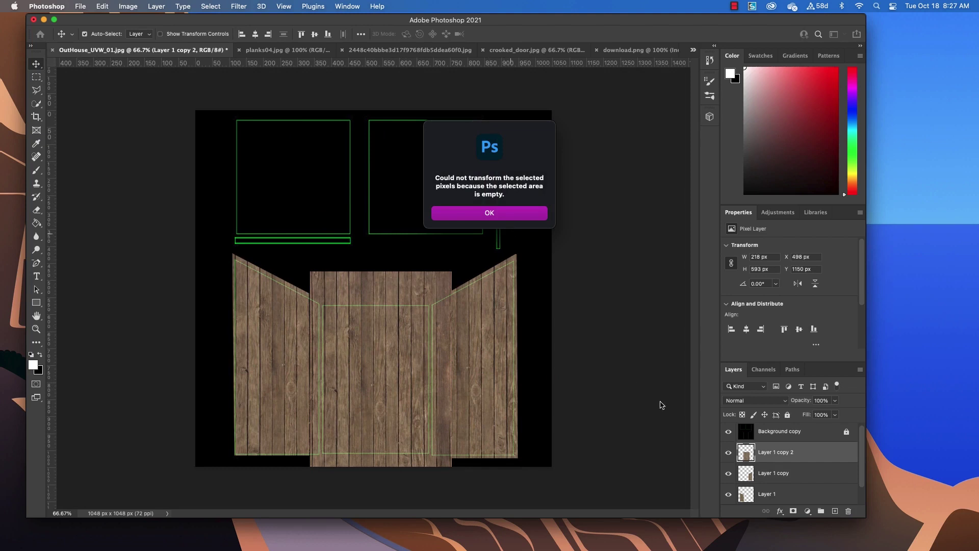
pyautogui.click(489, 213)
# - Resize the middle planks to 343 × 470 px and stack that layer beneath the side panels
pyautogui.press('super+t')
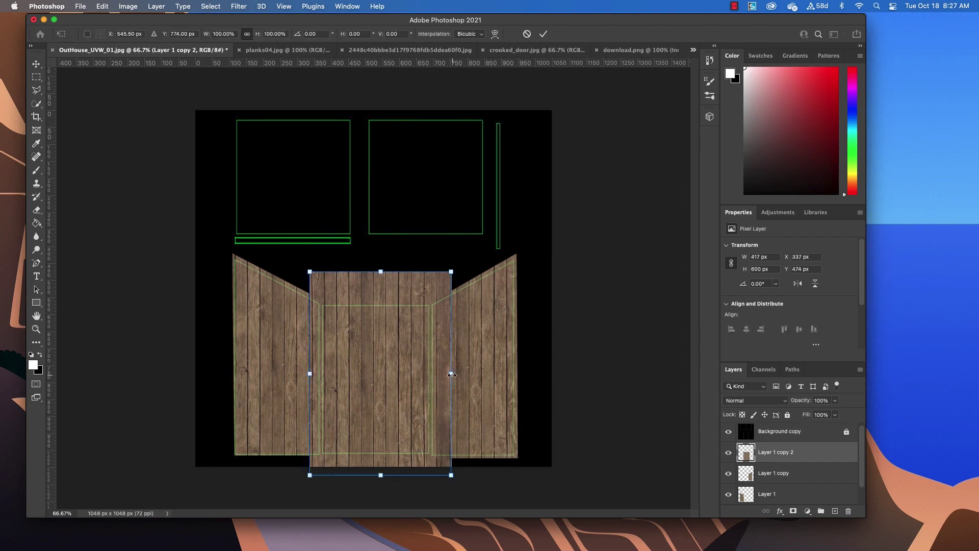
pyautogui.moveTo(451, 374); pyautogui.dragTo(435, 378)
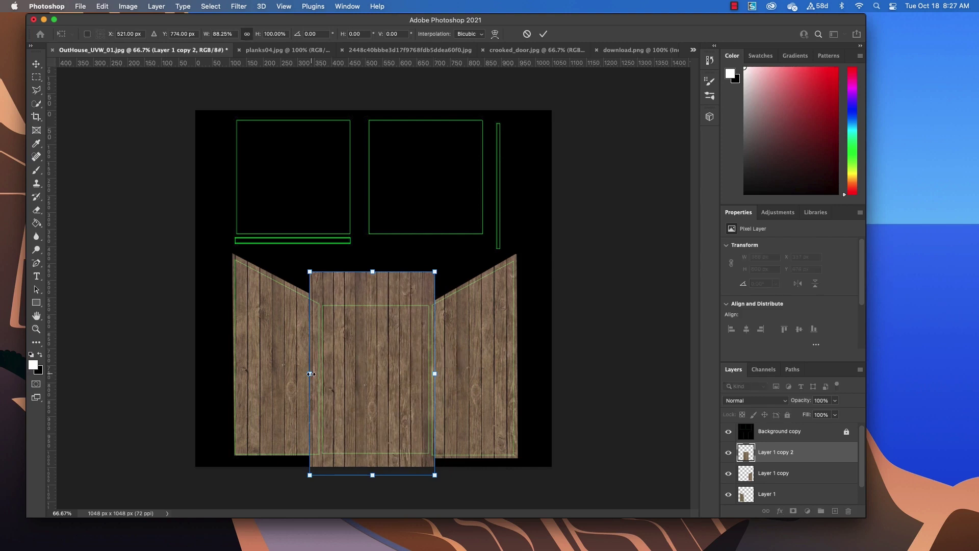
pyautogui.moveTo(310, 374); pyautogui.dragTo(354, 335)
pyautogui.moveTo(376, 273); pyautogui.dragTo(377, 301)
pyautogui.moveTo(376, 474); pyautogui.dragTo(378, 460)
pyautogui.press('Return')
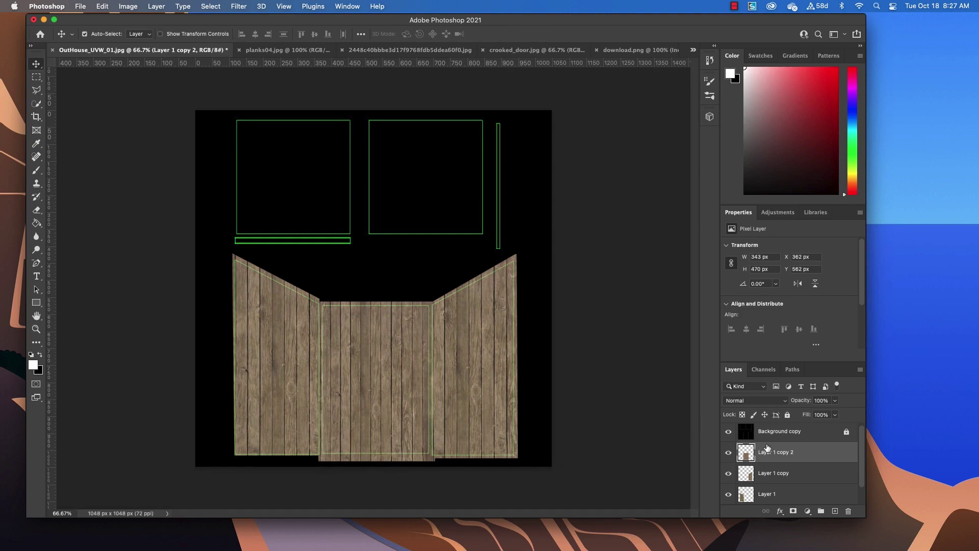
pyautogui.moveTo(796, 452); pyautogui.dragTo(788, 483)
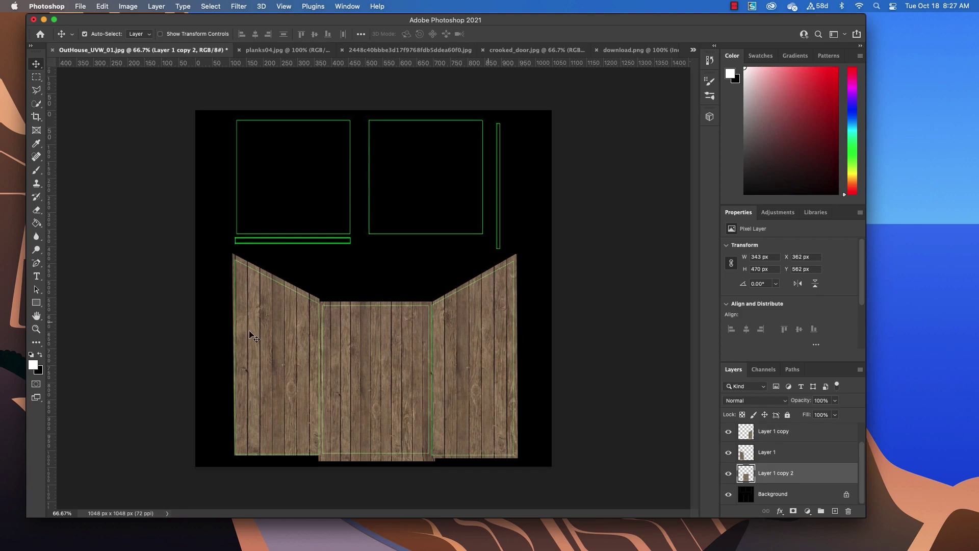
pyautogui.press('super')
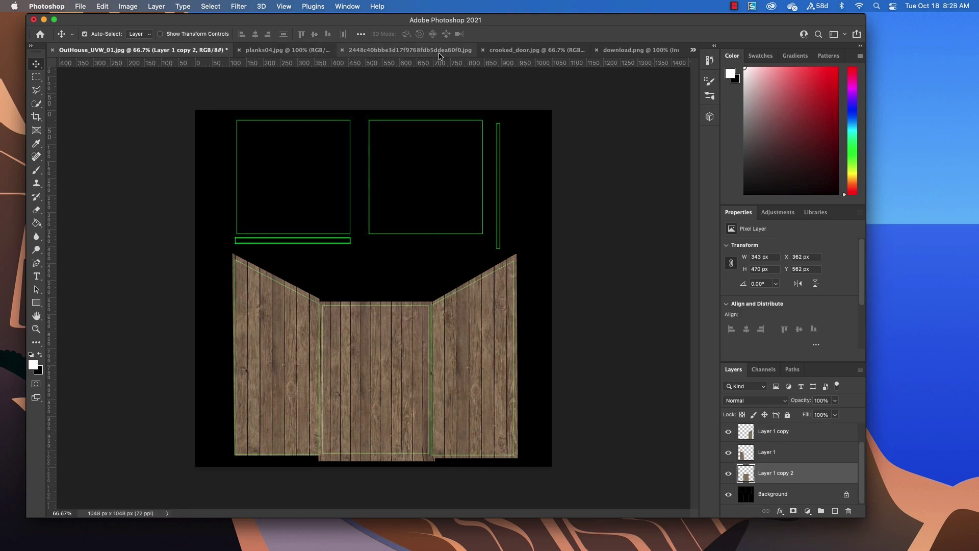
# - In crooked_door.jpg, trace the door with a four-point Polygonal Lasso selection from the lintel
pyautogui.click(525, 50)
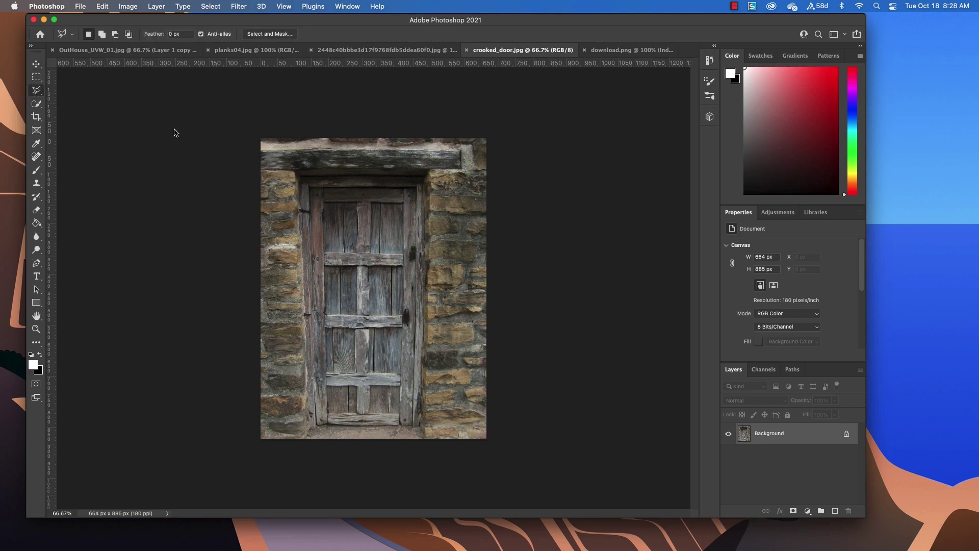
pyautogui.click(295, 170)
pyautogui.click(421, 426)
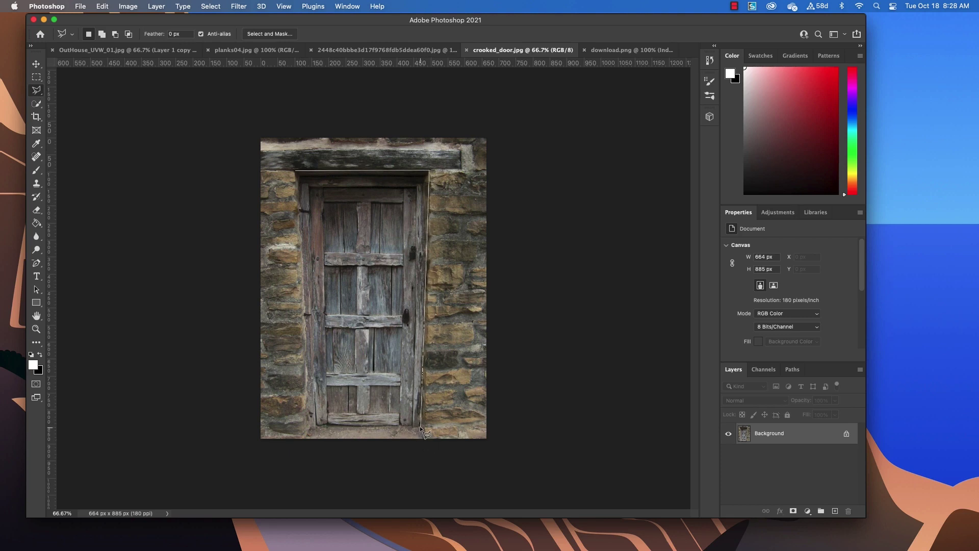
pyautogui.click(316, 426)
pyautogui.click(297, 173)
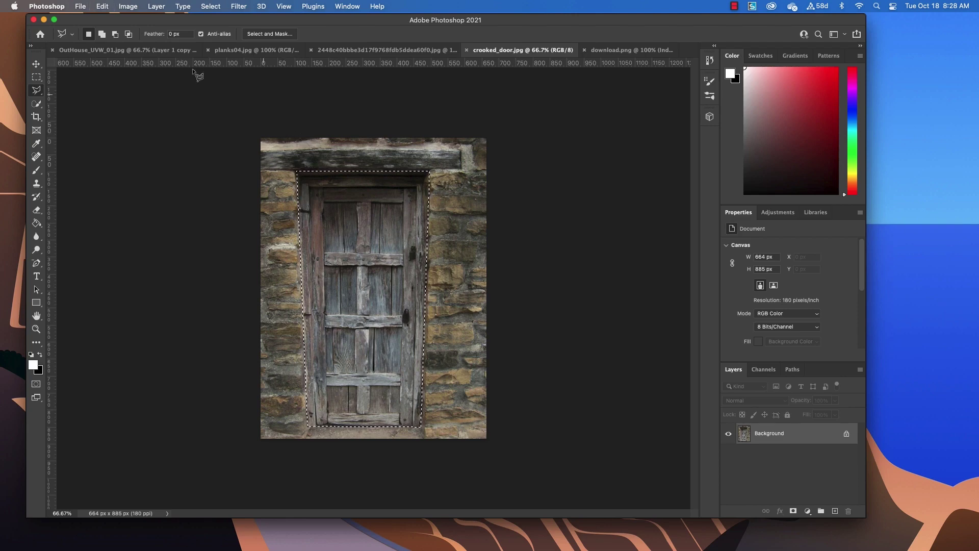
# - Paste the door into the outhouse texture, shrink it to about half and move it onto the middle panel
pyautogui.click(169, 49)
pyautogui.press('cmd+v')
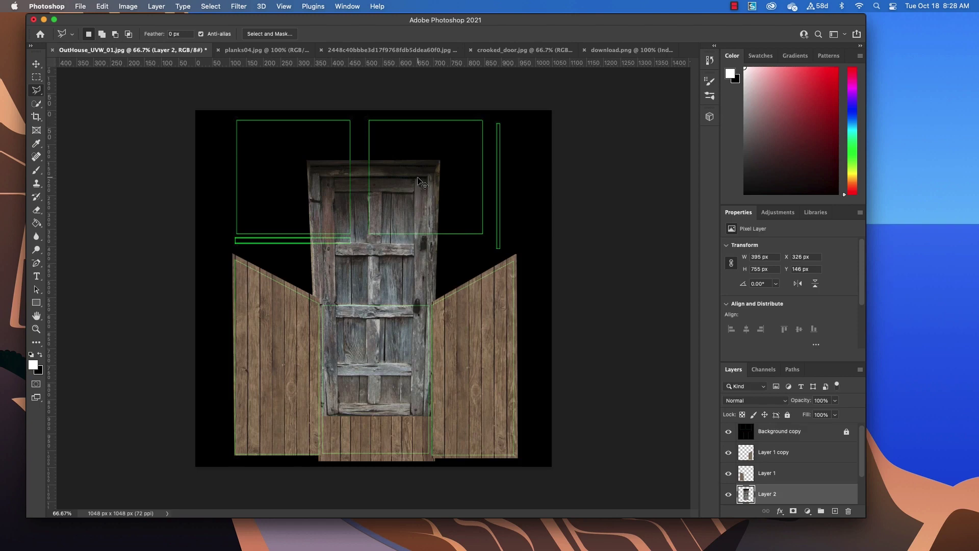
pyautogui.press('super+t')
pyautogui.moveTo(440, 159); pyautogui.dragTo(373, 287)
pyautogui.moveTo(343, 344); pyautogui.dragTo(378, 389)
# - Adjust the door's height and width to 222 × 400 px on the middle panel and commit
pyautogui.moveTo(374, 330)
pyautogui.mouseDown()
pyautogui.moveTo(375, 305)
pyautogui.moveTo(375, 316)
pyautogui.mouseUp()
pyautogui.moveTo(410, 388); pyautogui.dragTo(414, 388)
pyautogui.moveTo(339, 387); pyautogui.dragTo(334, 388)
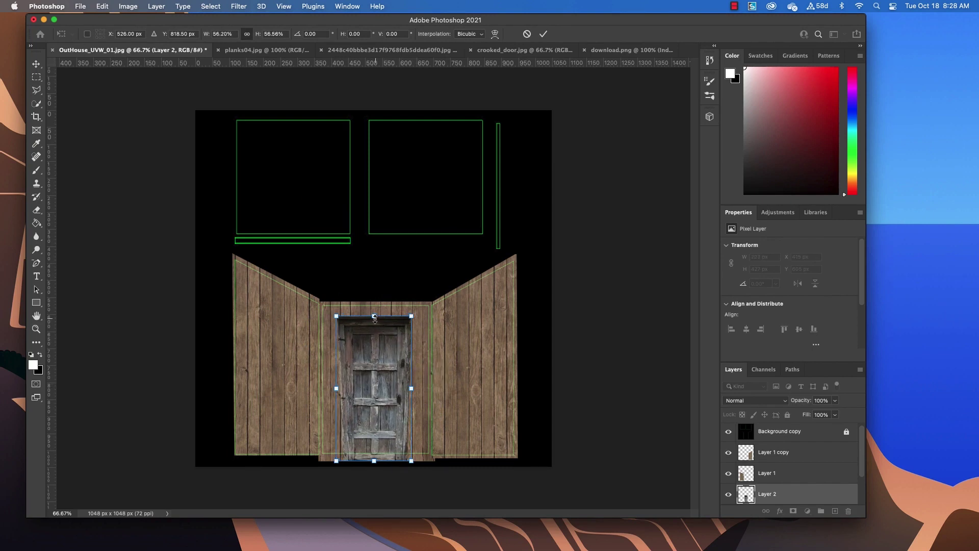
pyautogui.moveTo(375, 319); pyautogui.dragTo(375, 315)
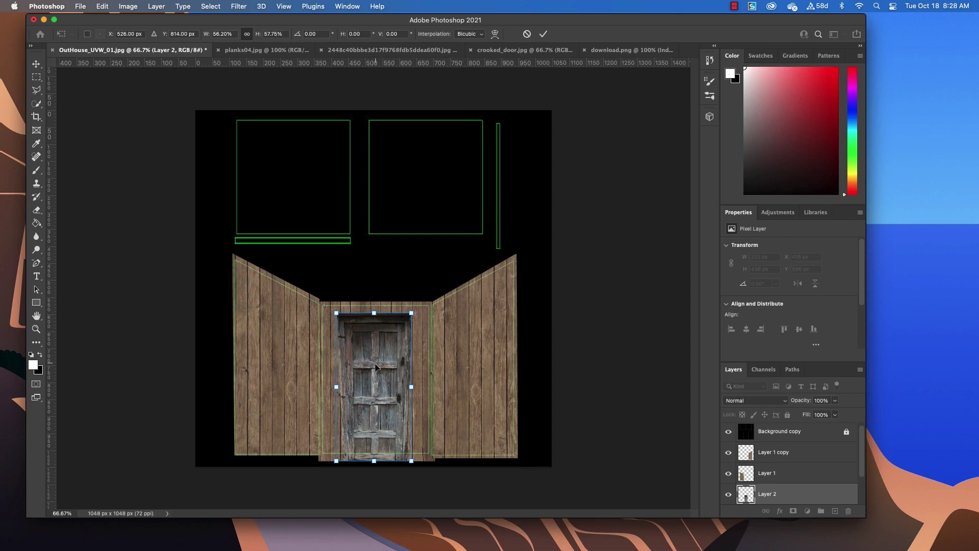
pyautogui.moveTo(376, 366); pyautogui.dragTo(374, 354)
pyautogui.moveTo(375, 305); pyautogui.dragTo(374, 317)
pyautogui.press('Return')
pyautogui.press('l')
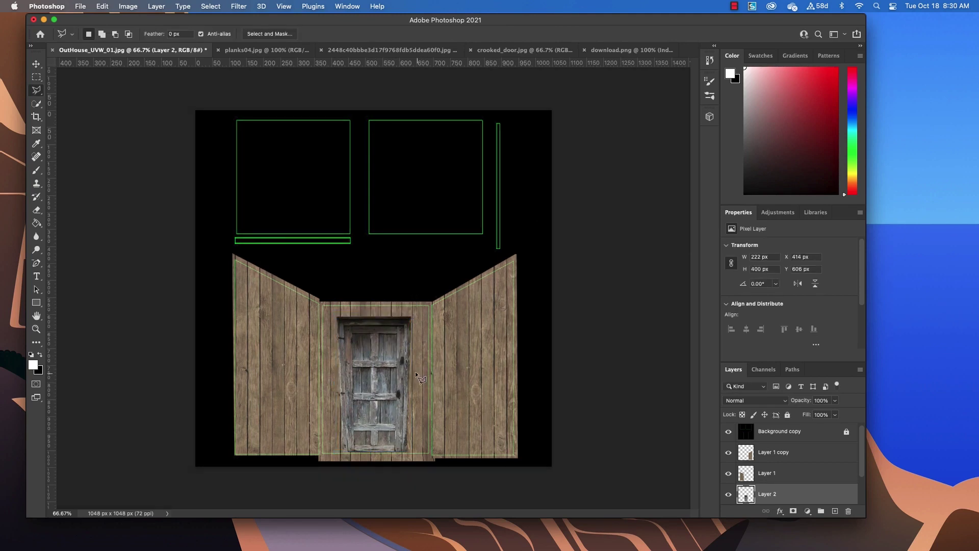
# - Hide the green UV outline copy and the black Background layer
pyautogui.click(728, 432)
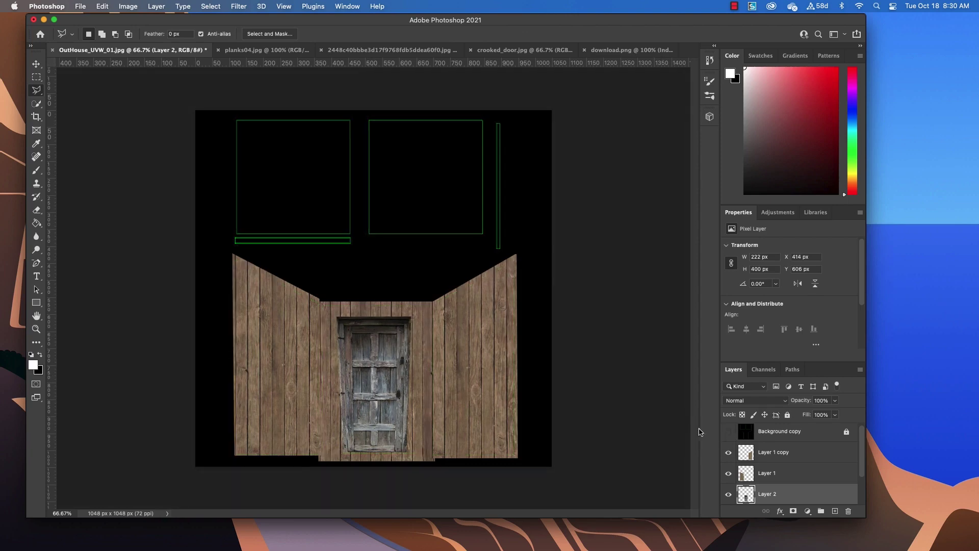
pyautogui.moveTo(862, 443); pyautogui.dragTo(867, 493)
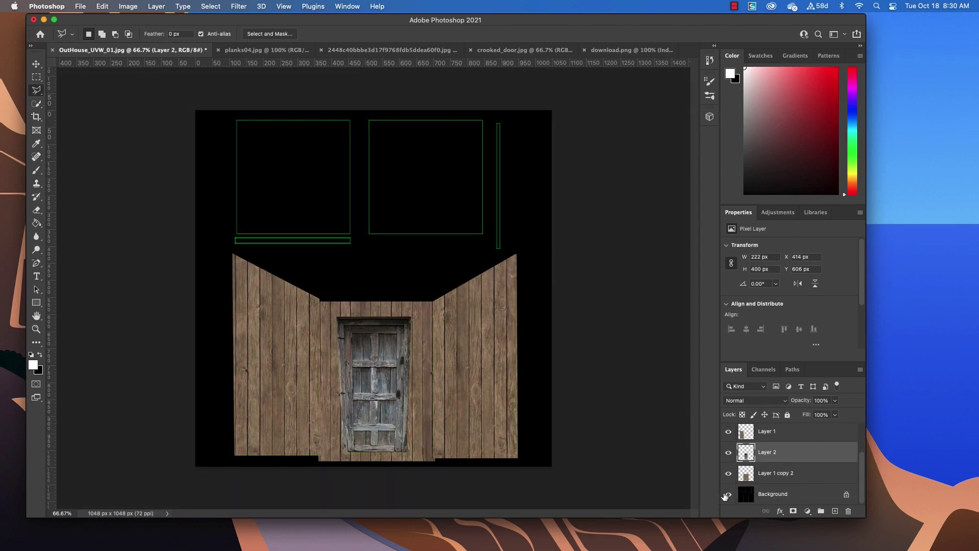
pyautogui.click(728, 493)
# - Add a new bottom layer and fill it with a tan colour sampled from the wood
pyautogui.click(790, 495)
pyautogui.click(835, 511)
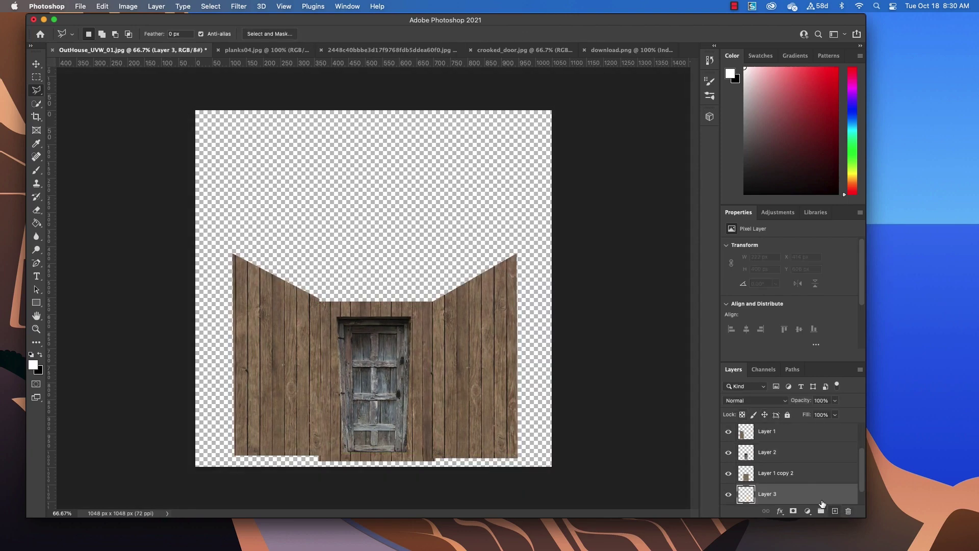
pyautogui.click(36, 143)
pyautogui.click(261, 294)
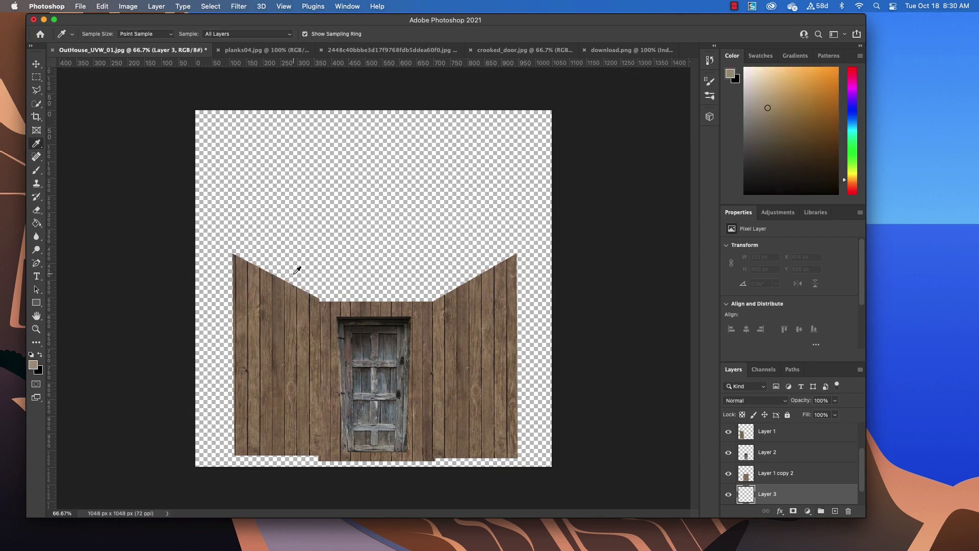
pyautogui.press('super+BackSpace')
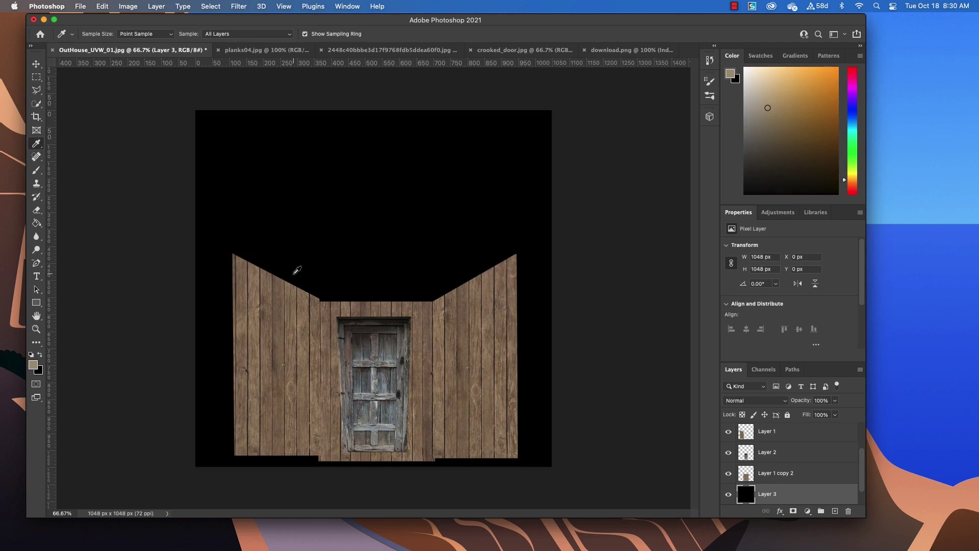
pyautogui.hotkey('alt', 'BackSpace')
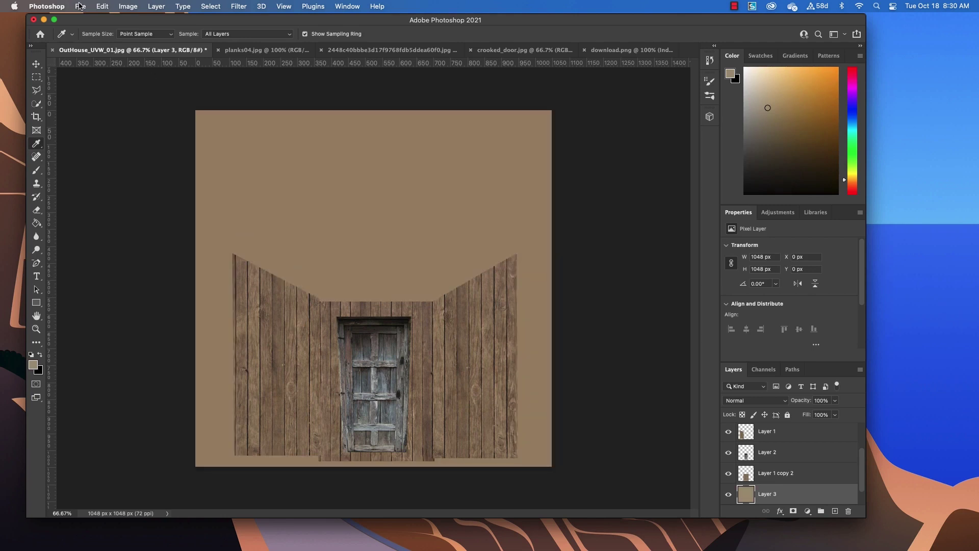
pyautogui.click(80, 6)
# - Open Export As and keep JPG format at 100% quality
pyautogui.moveTo(149, 146)
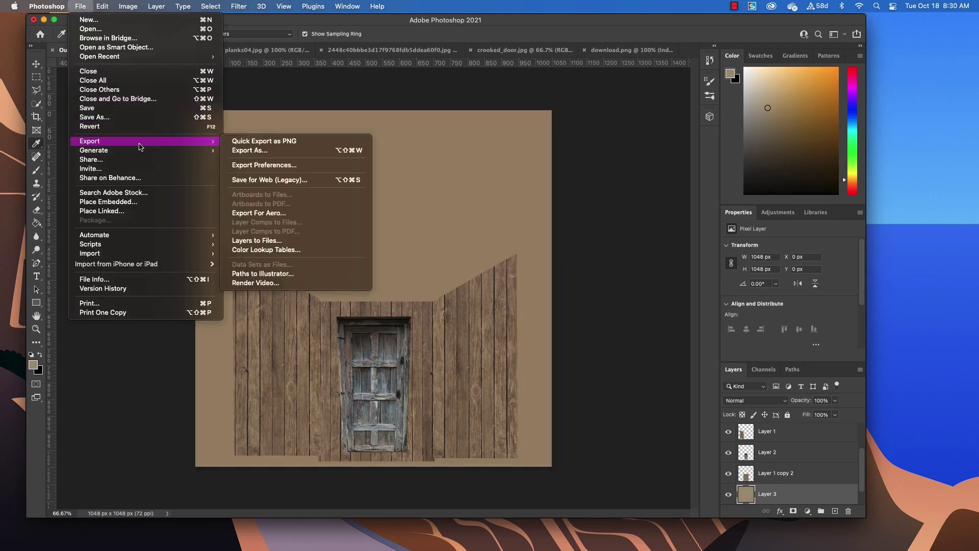
pyautogui.click(255, 148)
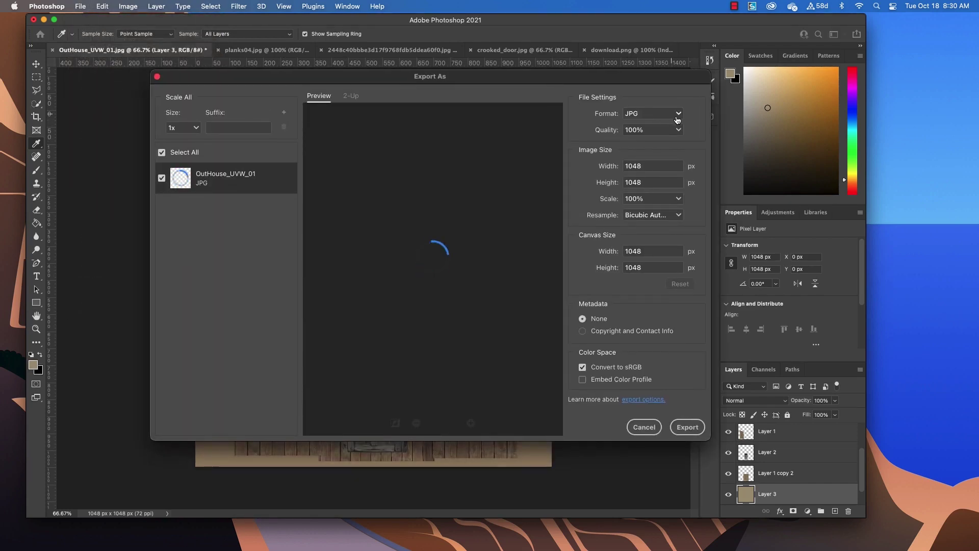
pyautogui.click(688, 427)
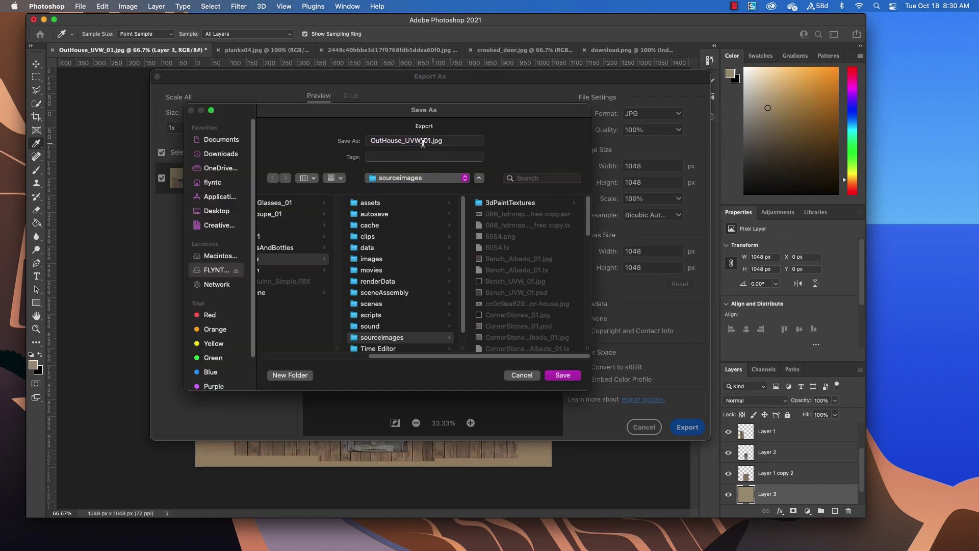
# - Save the export as OutHouse_Albedo_01.jpg in the sourceimages folder
pyautogui.click(423, 142)
pyautogui.press('BackSpace')
pyautogui.press('BackSpace')
pyautogui.press('BackSpace')
pyautogui.write('Albedo')
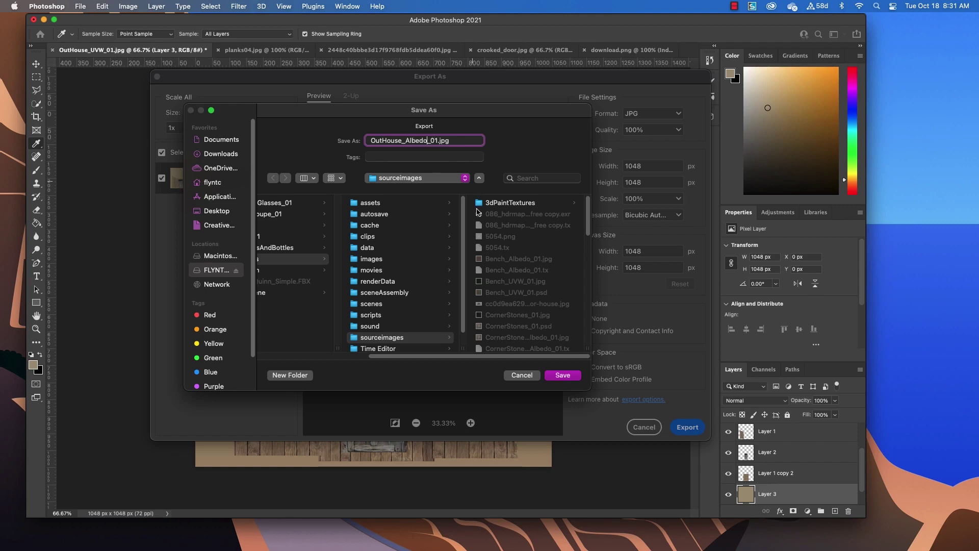
pyautogui.moveTo(590, 227); pyautogui.dragTo(590, 235)
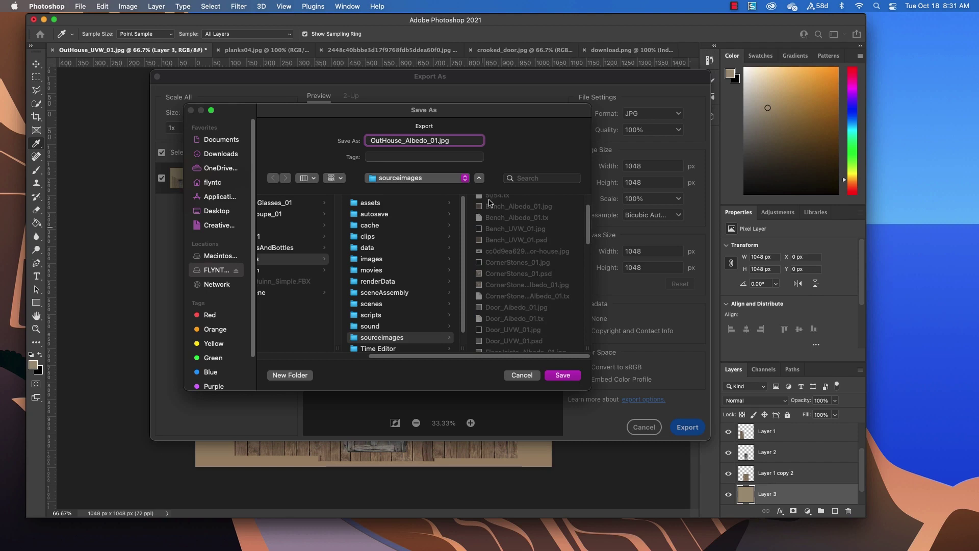
pyautogui.click(468, 180)
pyautogui.click(525, 155)
pyautogui.click(572, 377)
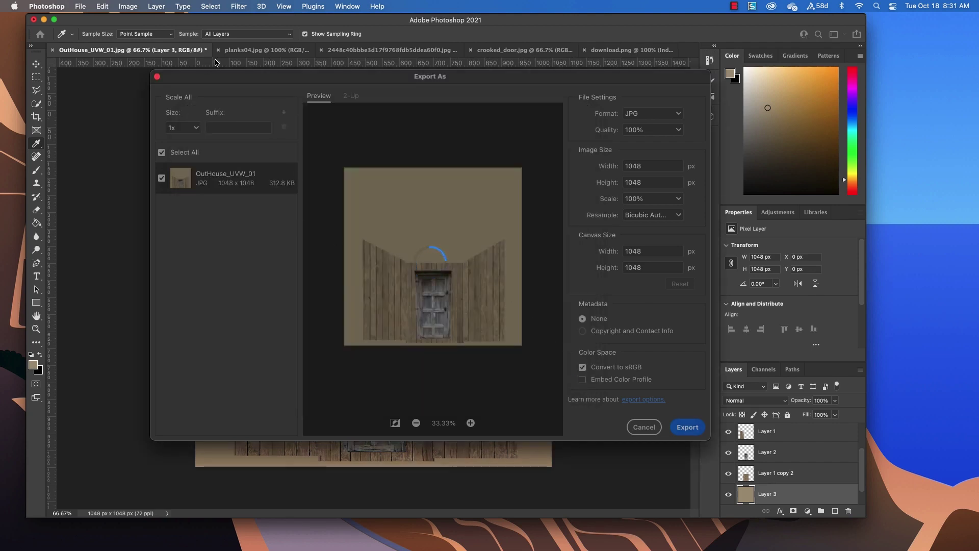
pyautogui.press('super+Tab')
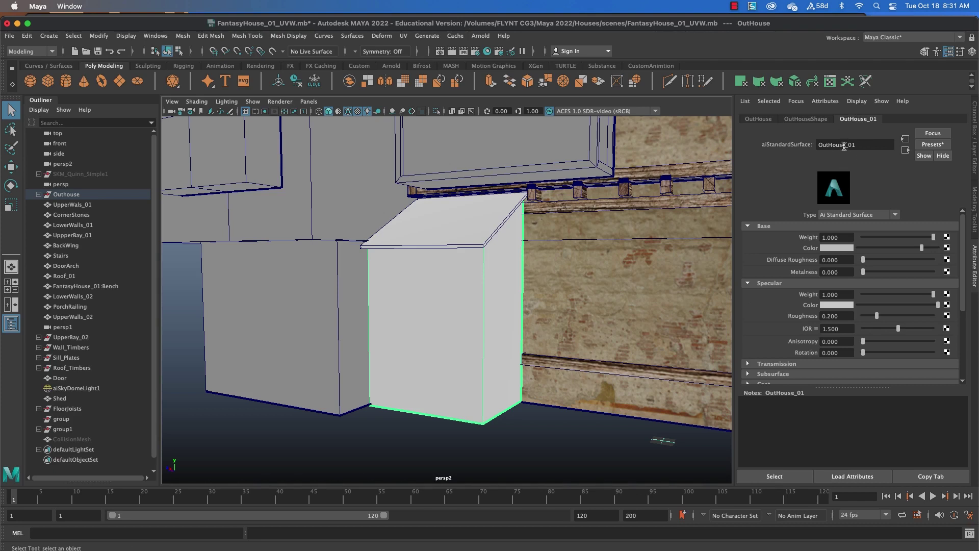
# - Map a new file texture (file14) to the outhouse Base Color and pick OutHouse_Albedo_01.jpg
pyautogui.click(947, 247)
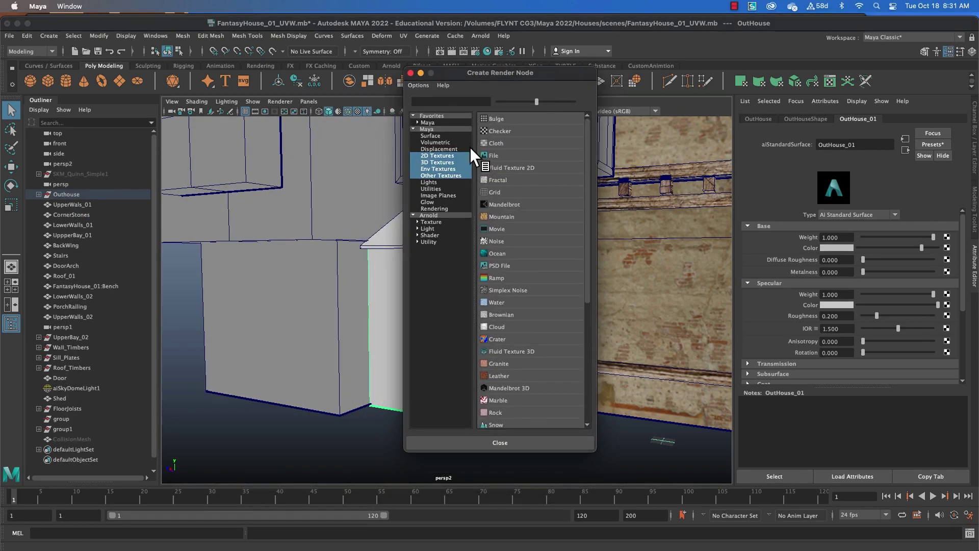
pyautogui.click(493, 155)
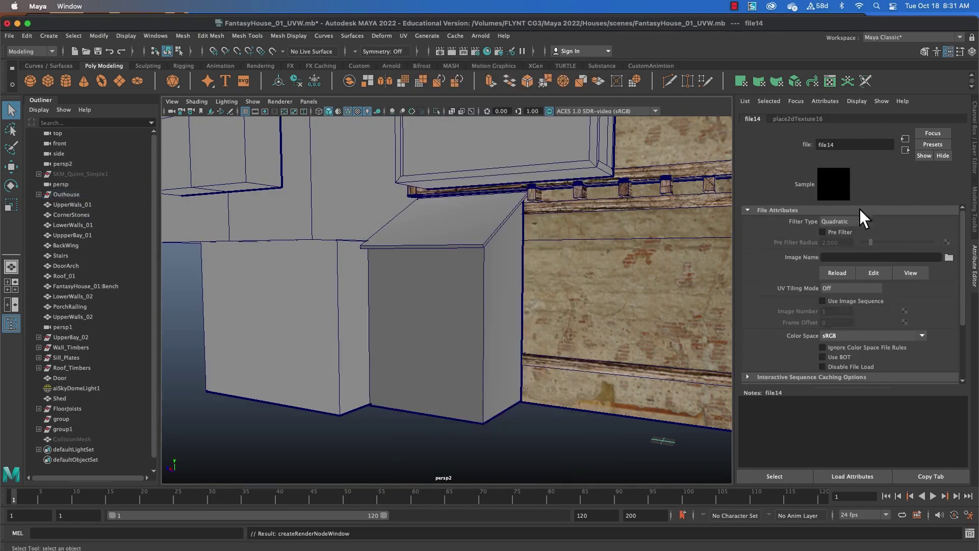
pyautogui.click(948, 258)
pyautogui.scroll(-15, 533, 240)
pyautogui.scroll(-10, 533, 239)
pyautogui.scroll(10, 534, 241)
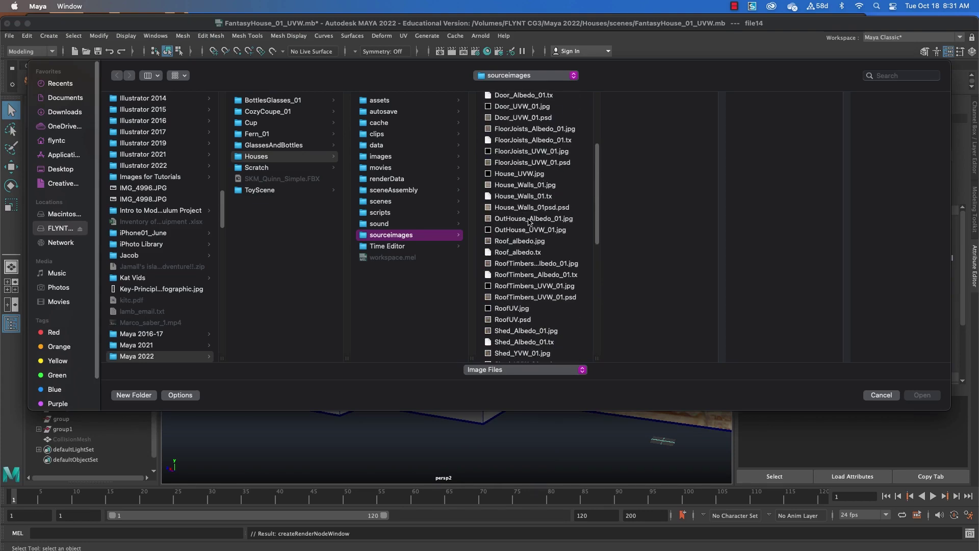
pyautogui.click(537, 223)
# - Load the albedo image and orbit around the outhouse to inspect its textured side walls
pyautogui.click(922, 395)
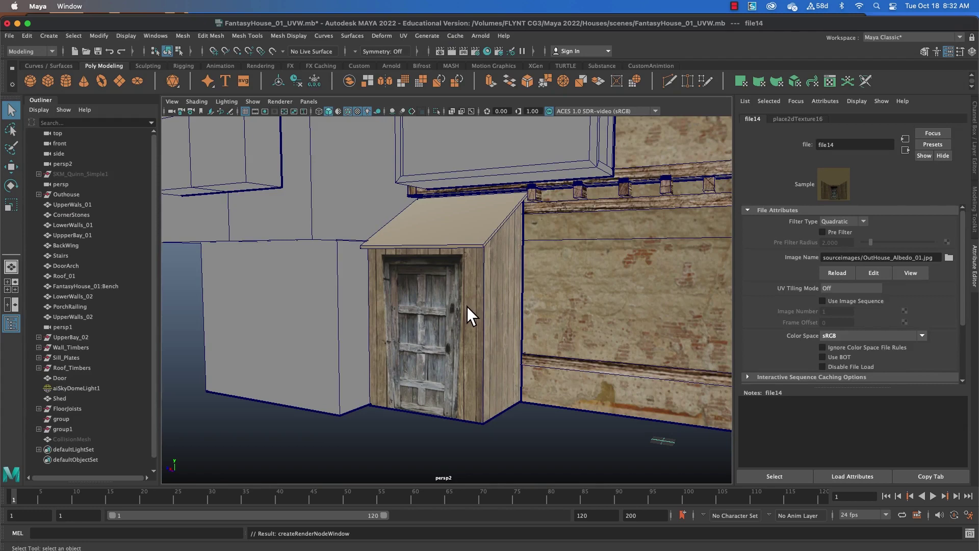
pyautogui.scroll(2, 467, 307)
pyautogui.moveTo(466, 311)
pyautogui.mouseDown()
pyautogui.moveTo(413, 313)
pyautogui.moveTo(472, 314)
pyautogui.mouseUp()
pyautogui.moveTo(532, 274); pyautogui.dragTo(497, 237)
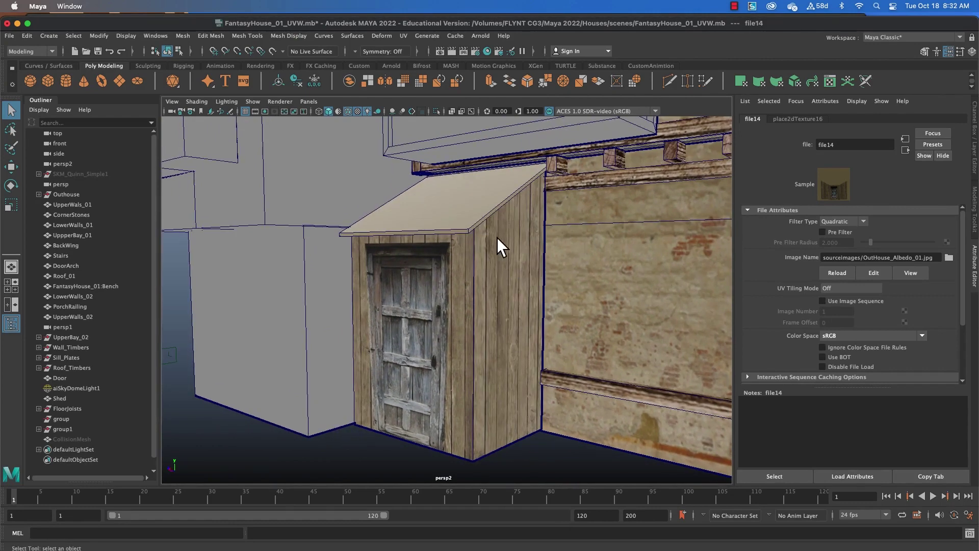
pyautogui.moveTo(486, 271); pyautogui.dragTo(494, 224)
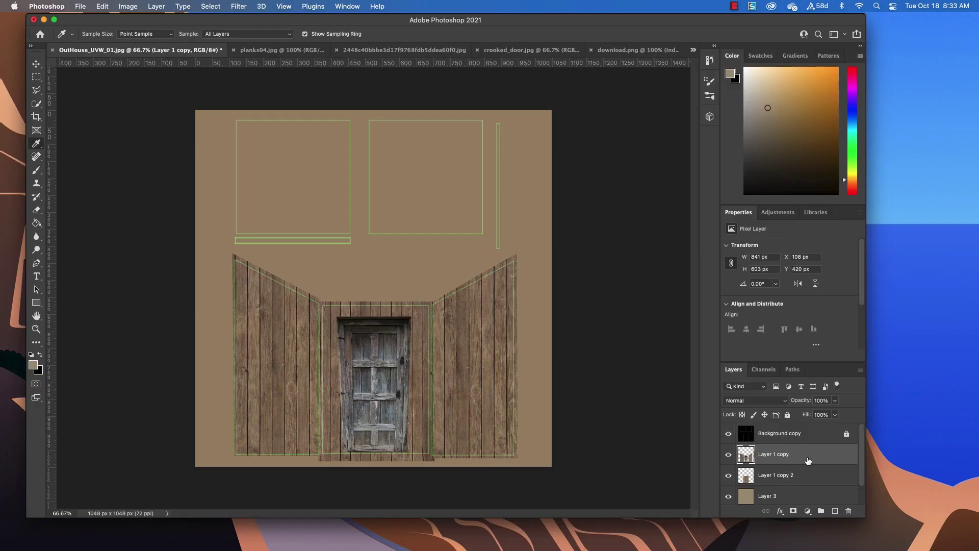
# - Undo the earlier merge, then merge Layer 1 copy, Layer 1 and Layer 2 into one layer
pyautogui.press('super+z')
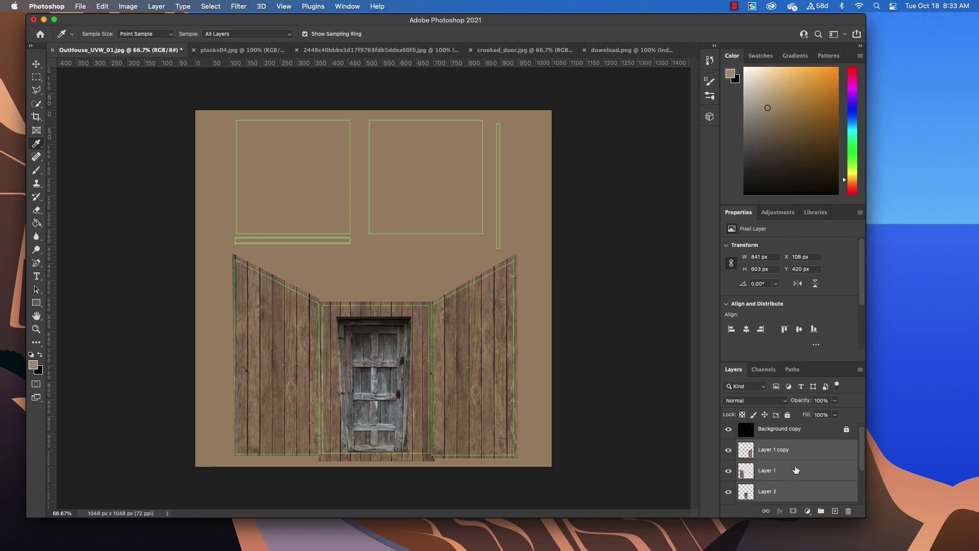
pyautogui.scroll(-1, 797, 468)
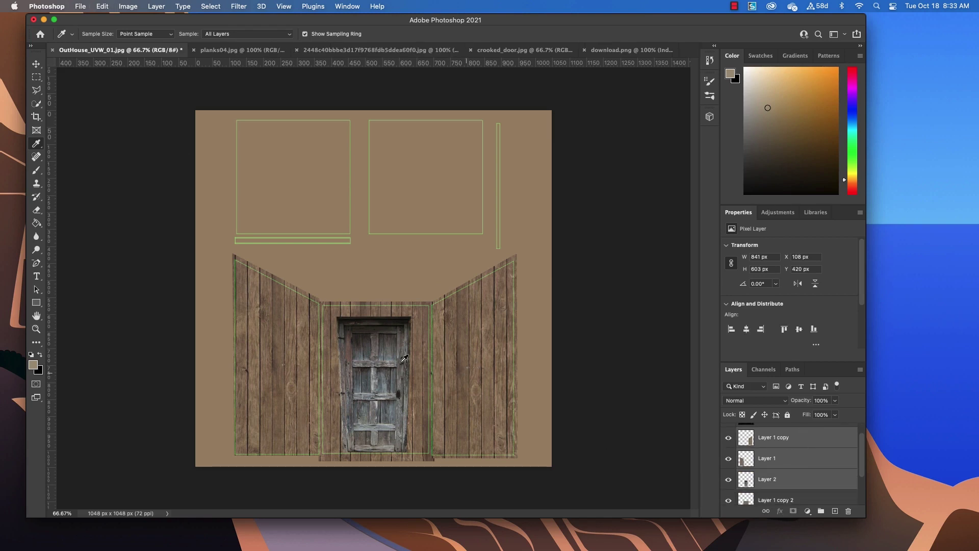
pyautogui.rightClick(801, 447)
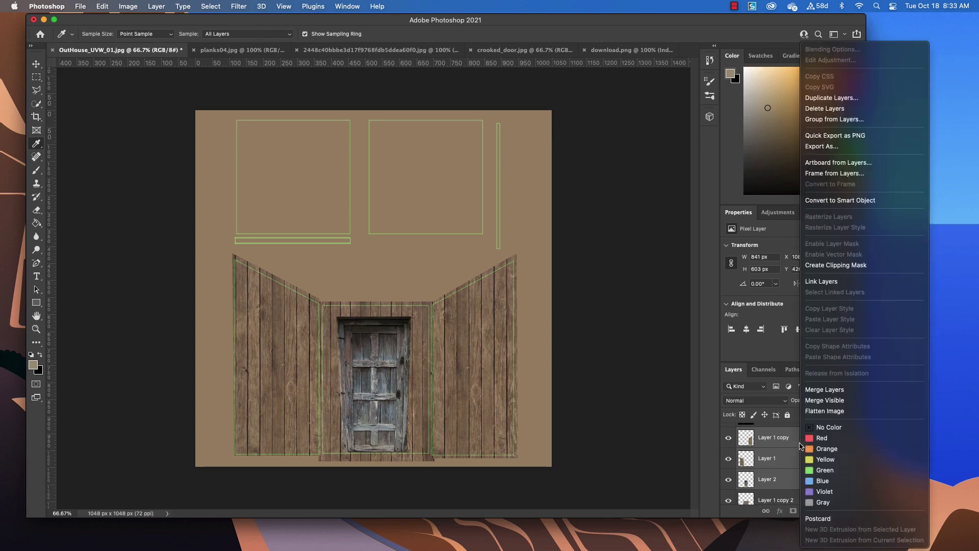
pyautogui.click(872, 389)
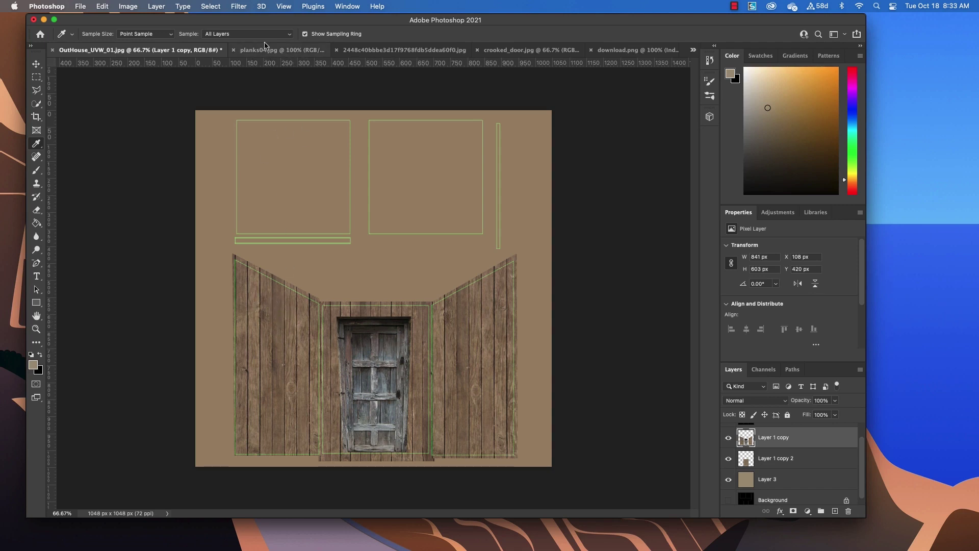
# - Try darkening the merged planks with a lowered Curves point, then cancel it
pyautogui.click(133, 6)
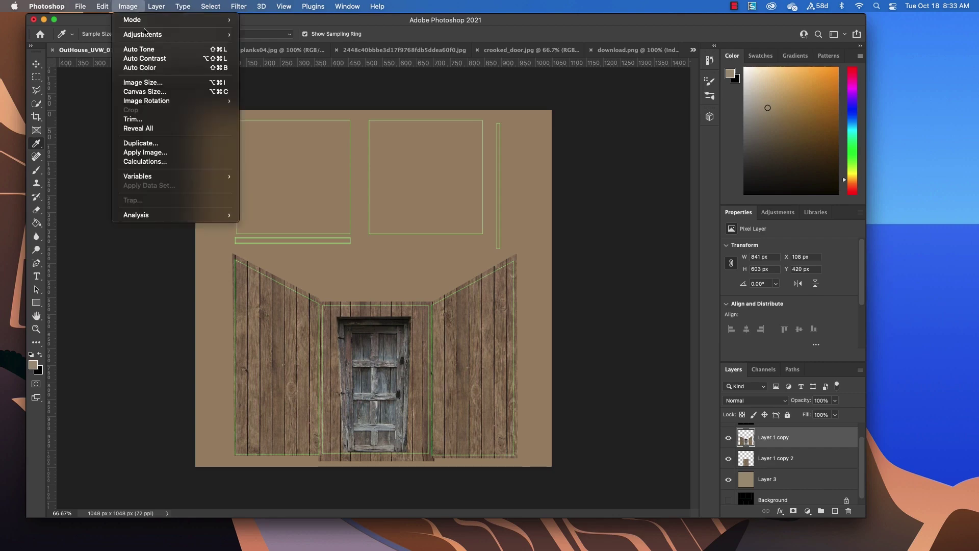
pyautogui.moveTo(148, 36)
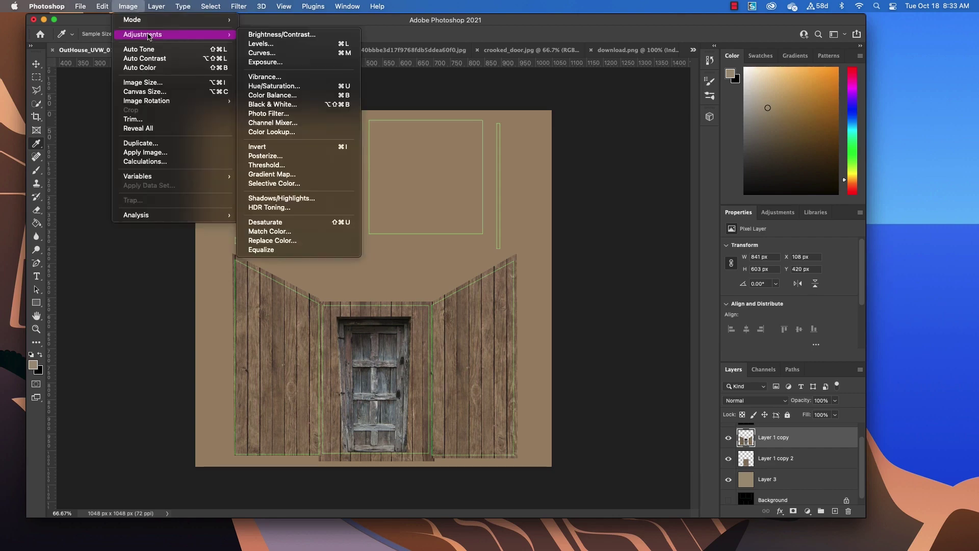
pyautogui.click(291, 53)
pyautogui.moveTo(585, 158); pyautogui.dragTo(518, 112)
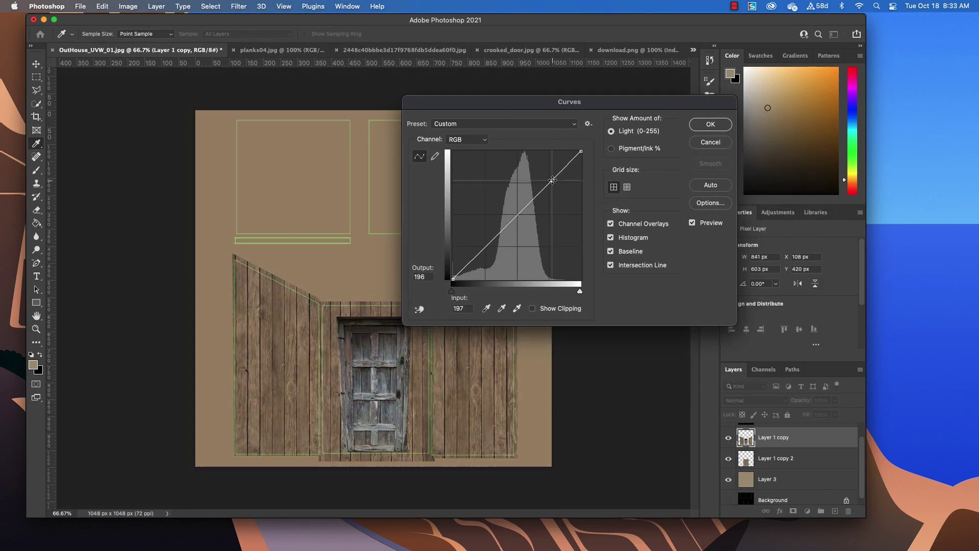
pyautogui.click(555, 181)
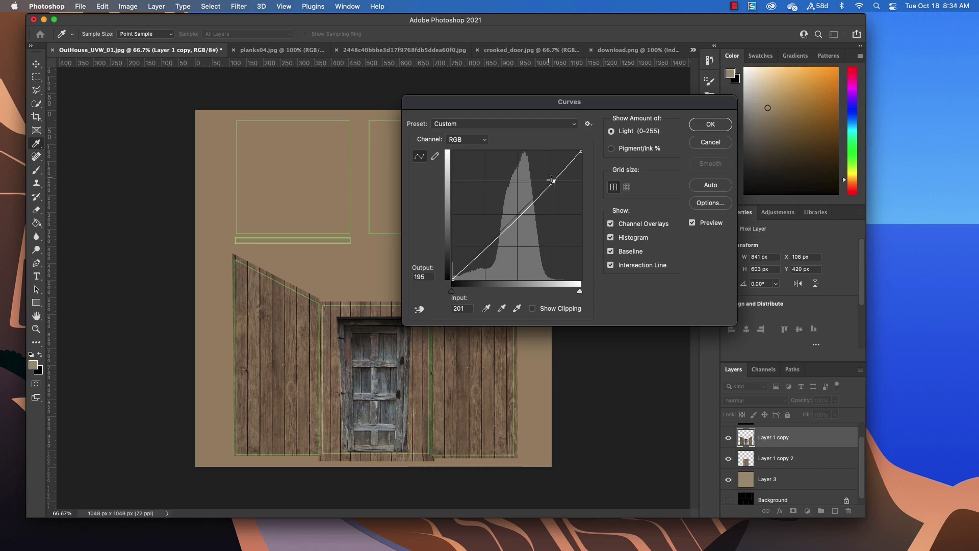
pyautogui.moveTo(560, 183); pyautogui.dragTo(560, 185)
pyautogui.click(695, 140)
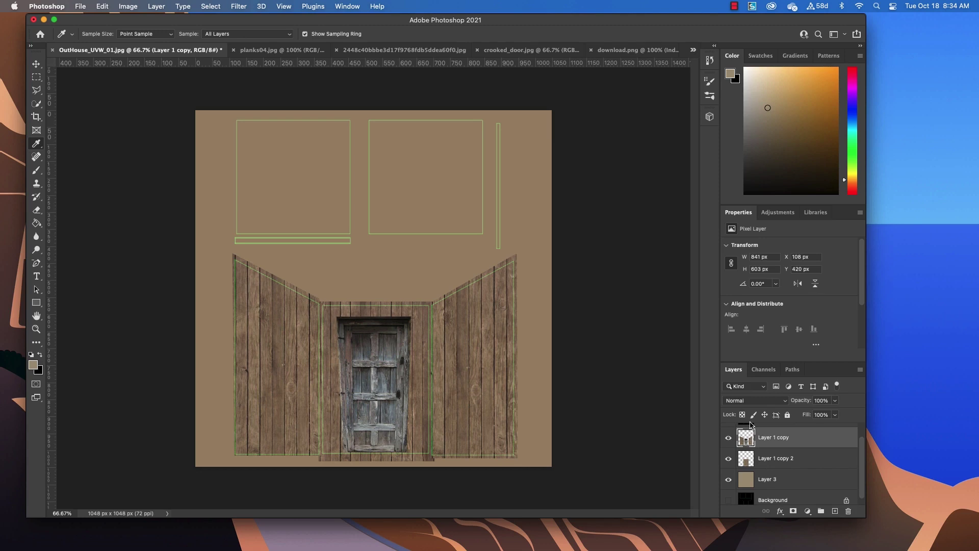
# - Select Layer 2, test a lowered Curves point on it, then discard it
pyautogui.click(750, 424)
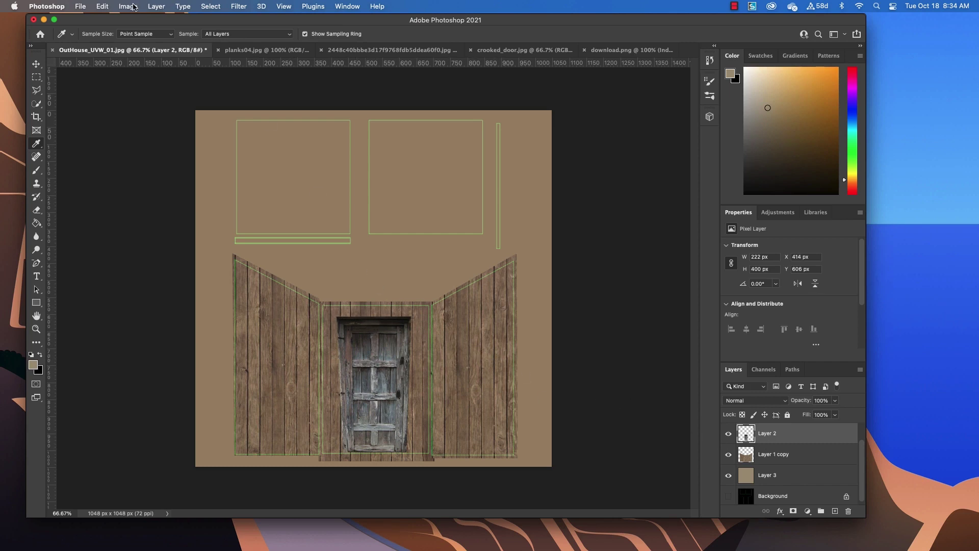
pyautogui.click(127, 6)
pyautogui.moveTo(194, 34)
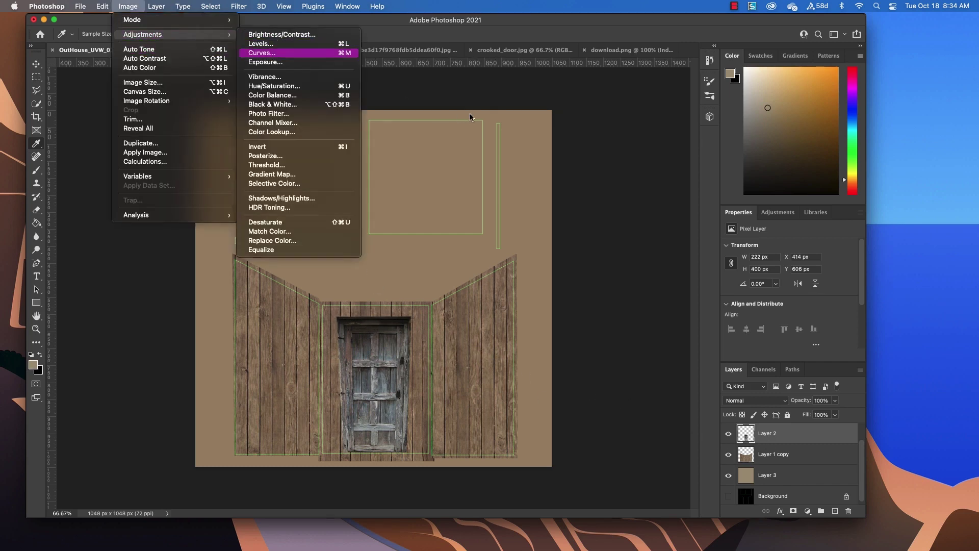
pyautogui.click(275, 54)
pyautogui.moveTo(550, 182); pyautogui.dragTo(656, 148)
pyautogui.click(714, 143)
# - On Layer 1 copy, open Curves and lower the RGB curve (198→183)
pyautogui.click(813, 459)
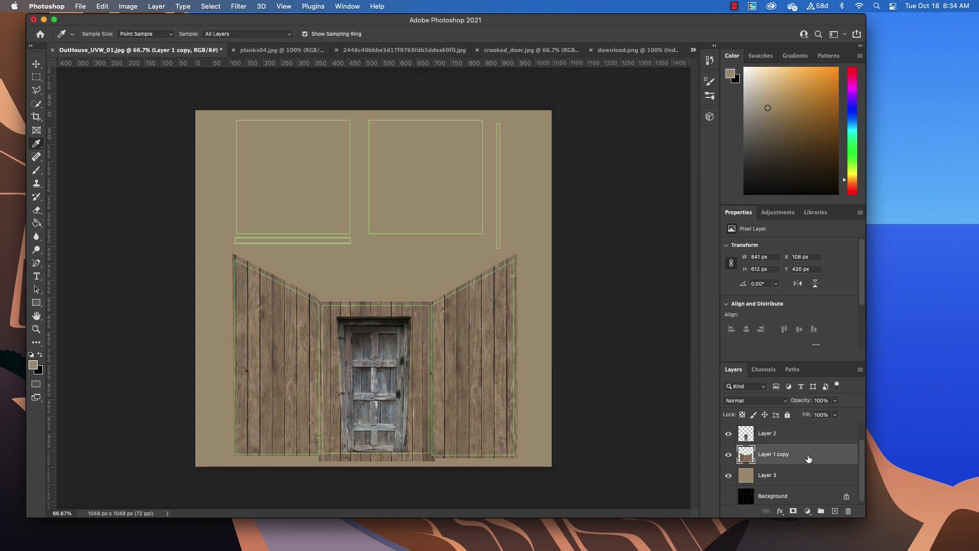
pyautogui.click(129, 6)
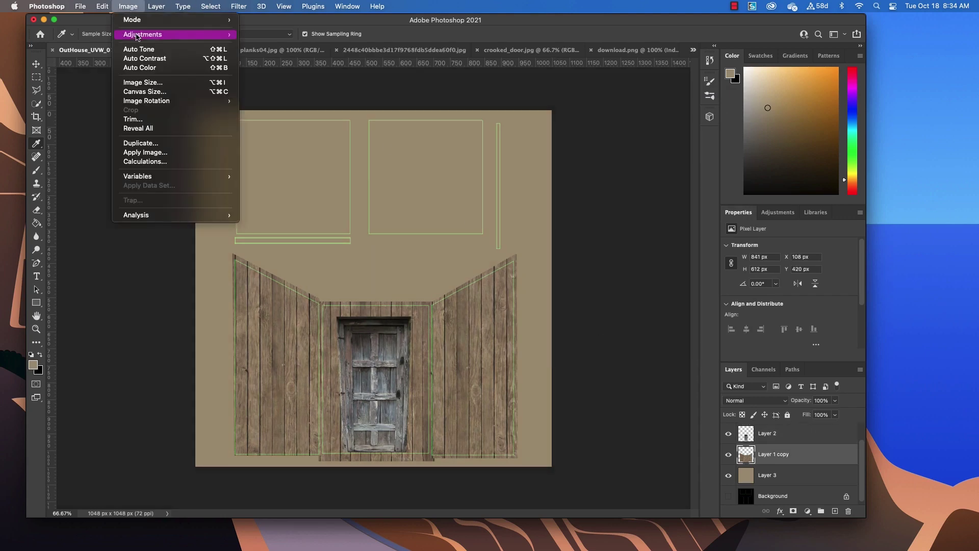
pyautogui.moveTo(153, 34)
pyautogui.click(265, 53)
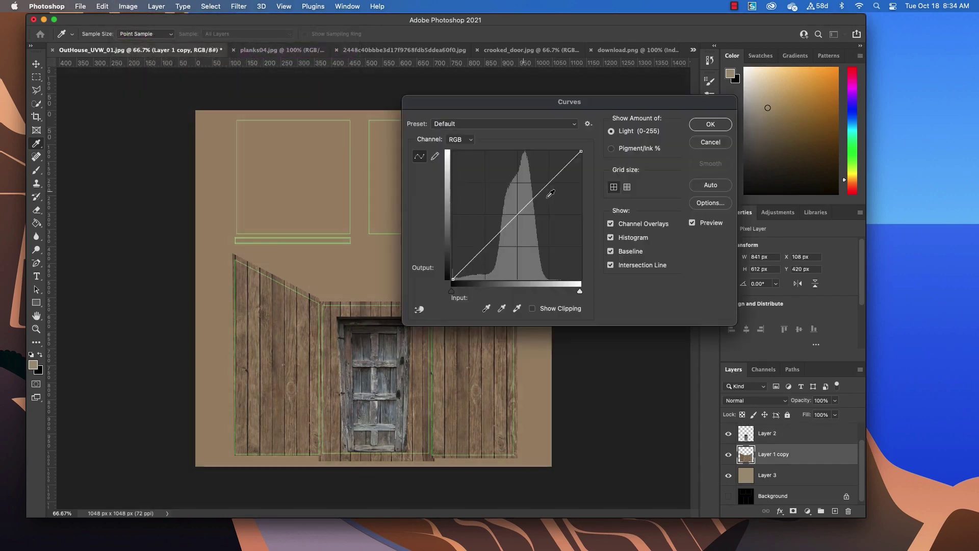
pyautogui.moveTo(550, 184); pyautogui.dragTo(552, 187)
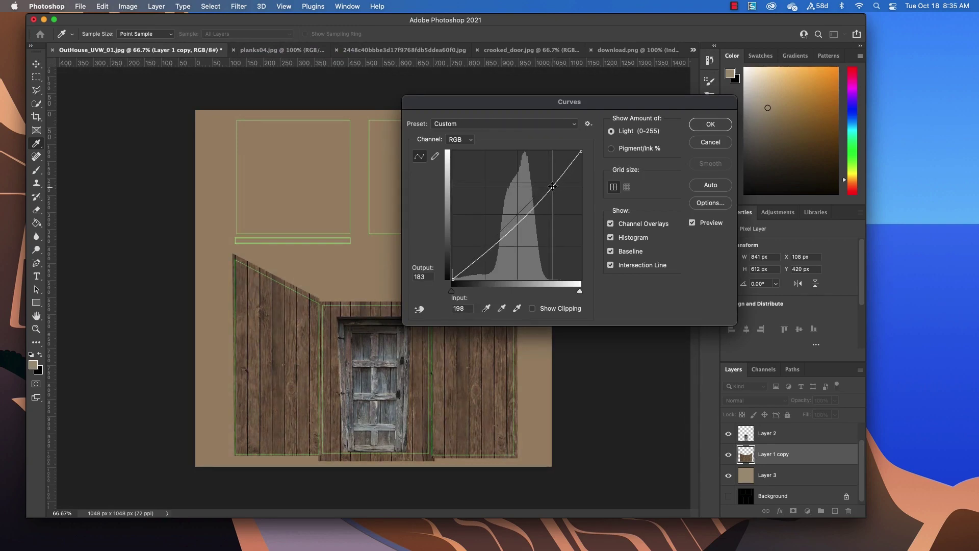
# - Lower the Green and Red channel curves (red 204→187) to make the planks greyer
pyautogui.click(473, 141)
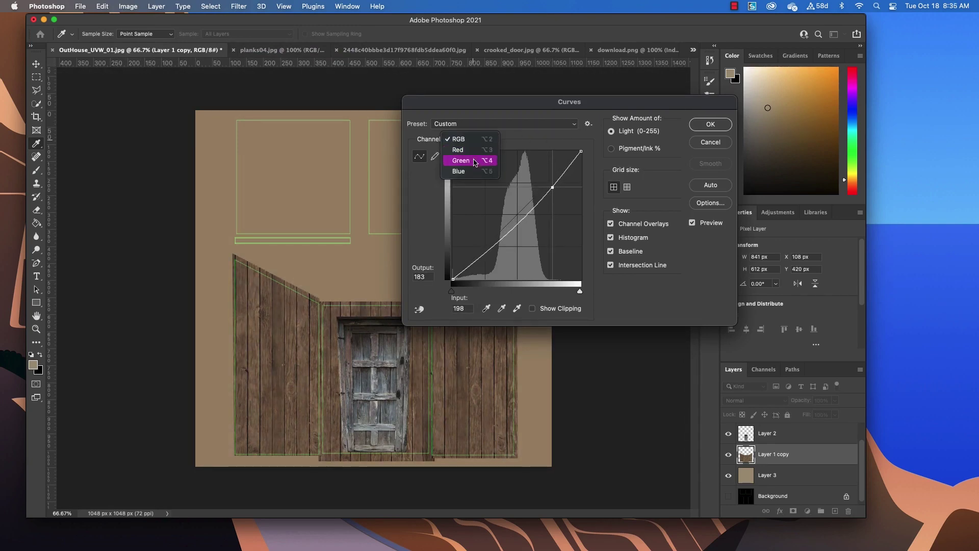
pyautogui.click(462, 161)
pyautogui.moveTo(552, 181); pyautogui.dragTo(552, 187)
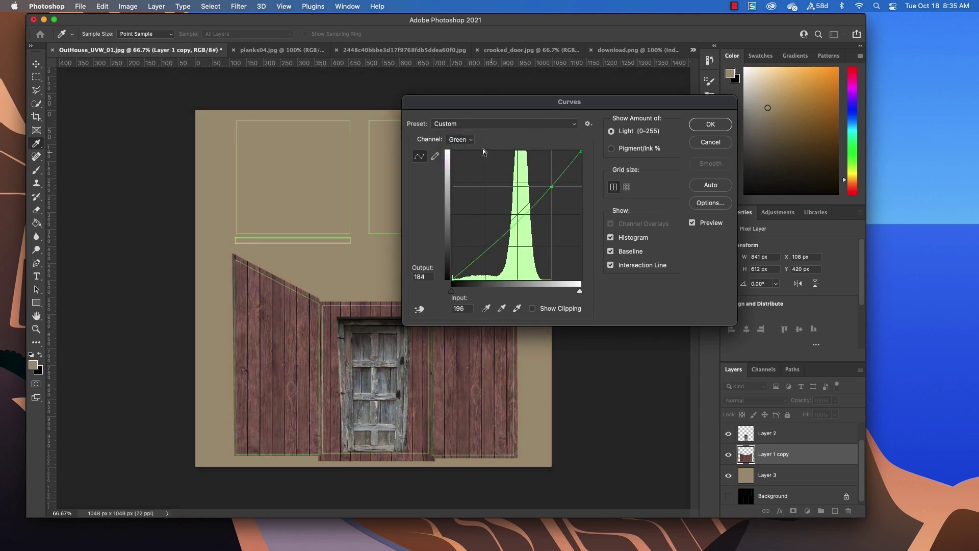
pyautogui.click(470, 143)
pyautogui.click(464, 129)
pyautogui.moveTo(550, 184); pyautogui.dragTo(556, 185)
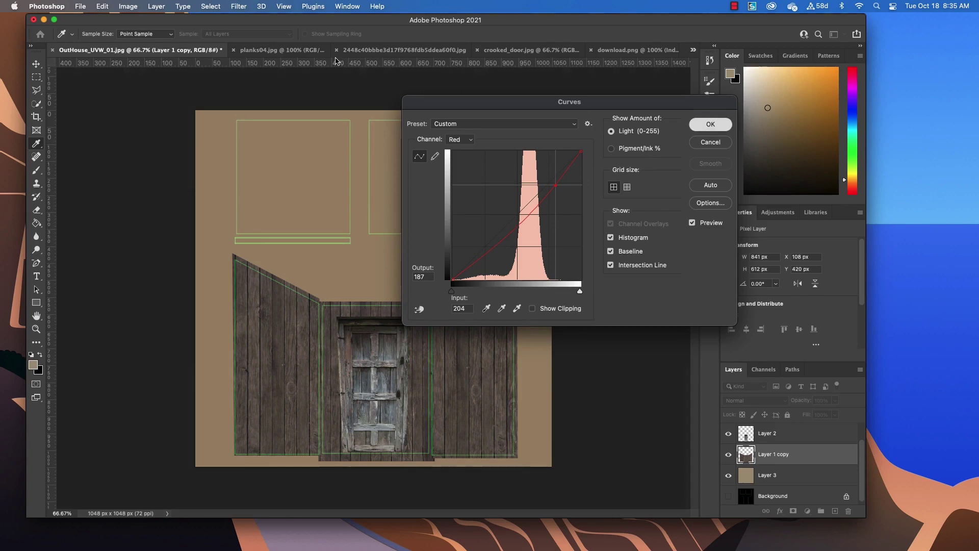
# - Apply the Curves, then set Hue/Saturation to Saturation -24 and Lightness +9
pyautogui.click(709, 125)
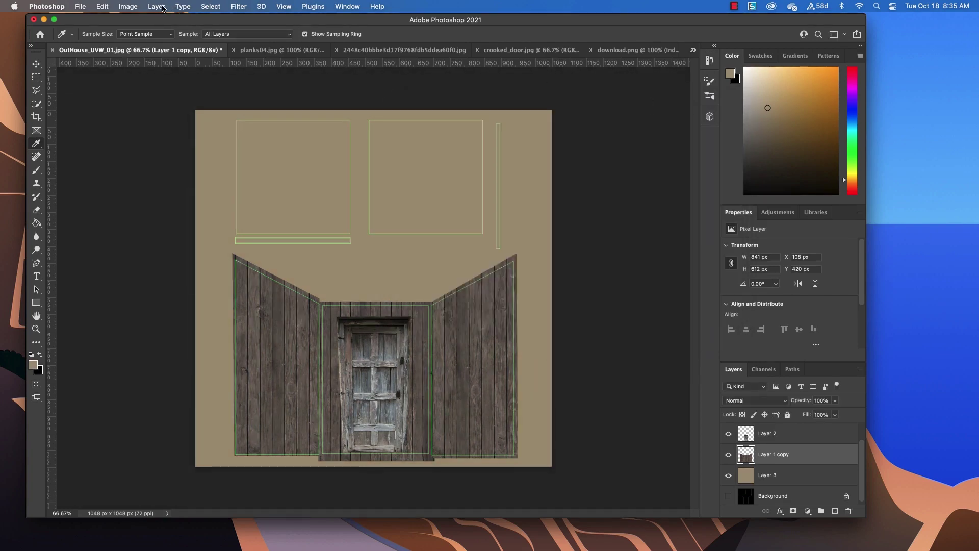
pyautogui.click(129, 7)
pyautogui.moveTo(194, 34)
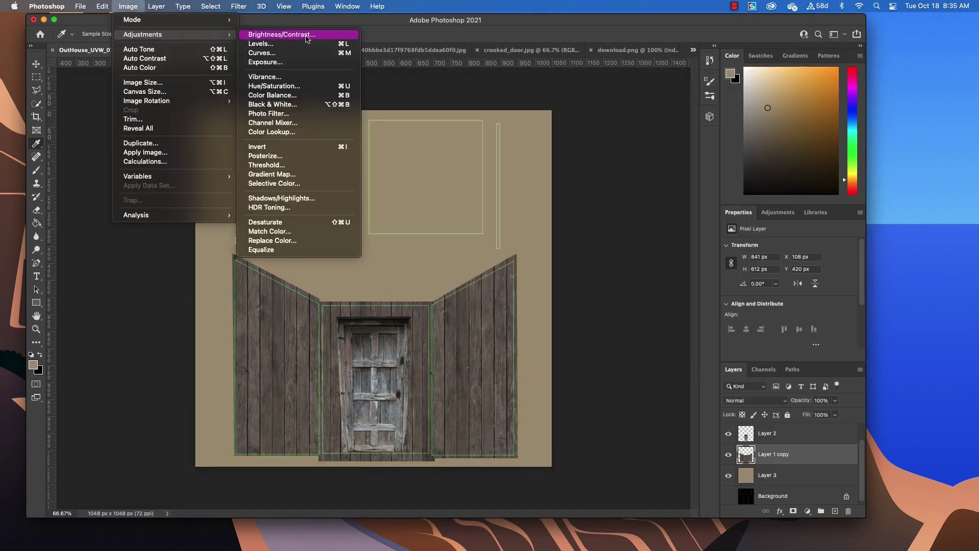
pyautogui.press('Return')
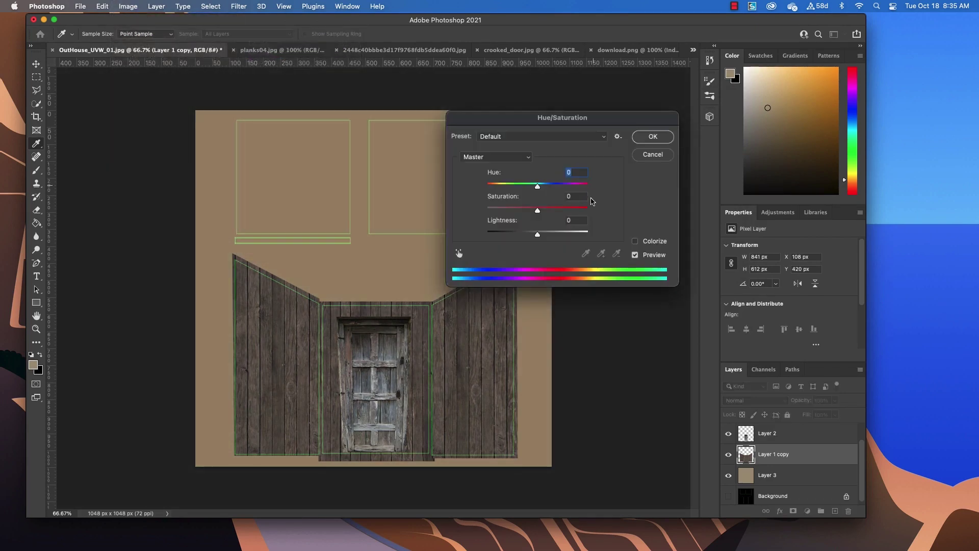
pyautogui.moveTo(538, 211); pyautogui.dragTo(542, 238)
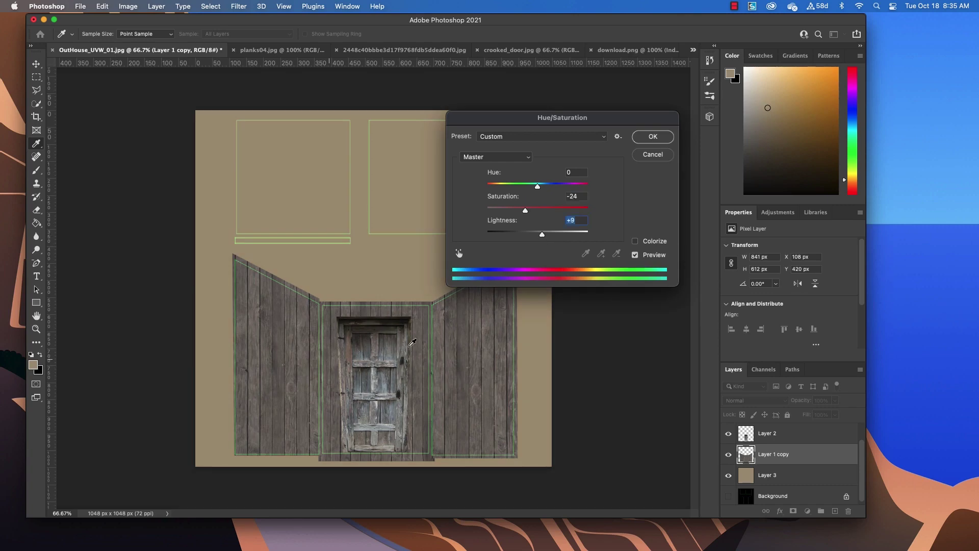
pyautogui.click(661, 138)
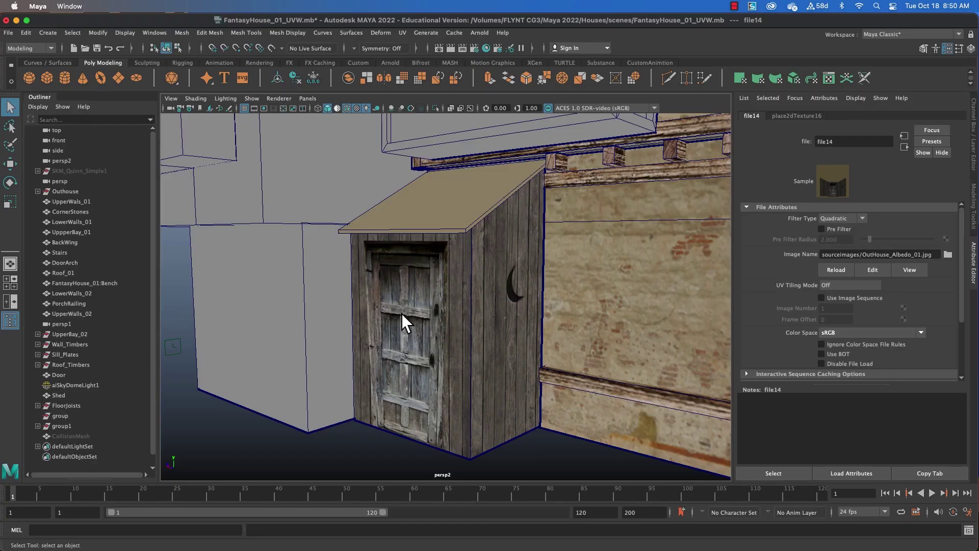
# - Zoom and orbit in Maya to inspect the grey plank walls, door and crescent moon
pyautogui.scroll(3, 525, 288)
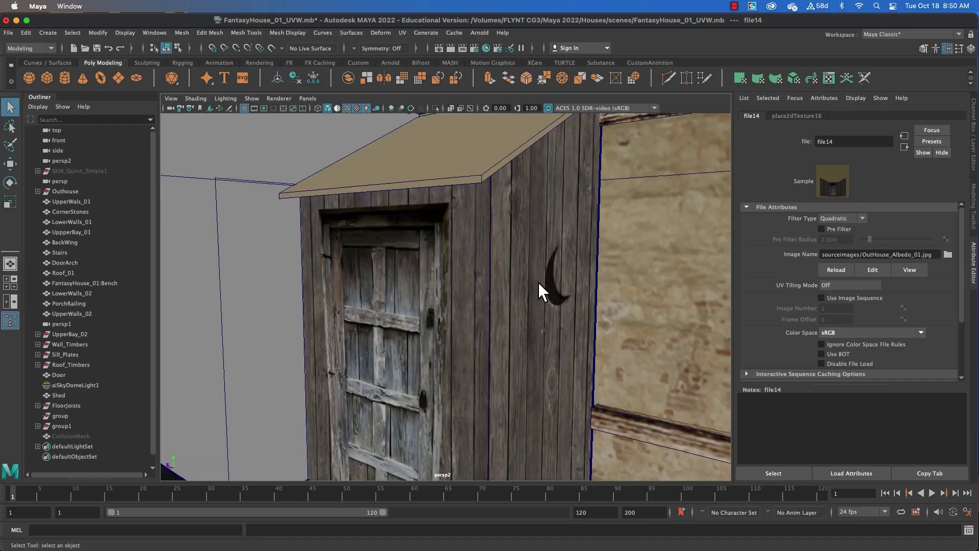
pyautogui.moveTo(535, 299)
pyautogui.mouseDown()
pyautogui.moveTo(506, 286)
pyautogui.moveTo(536, 295)
pyautogui.mouseUp()
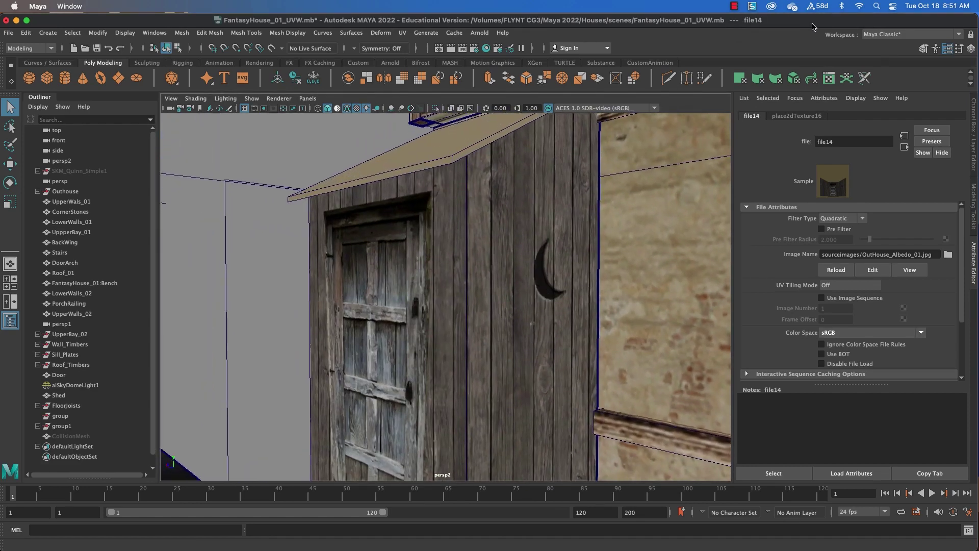
# - Back in Photoshop, show Layer 4 and compare it with the original moon image file
pyautogui.press('super+Tab')
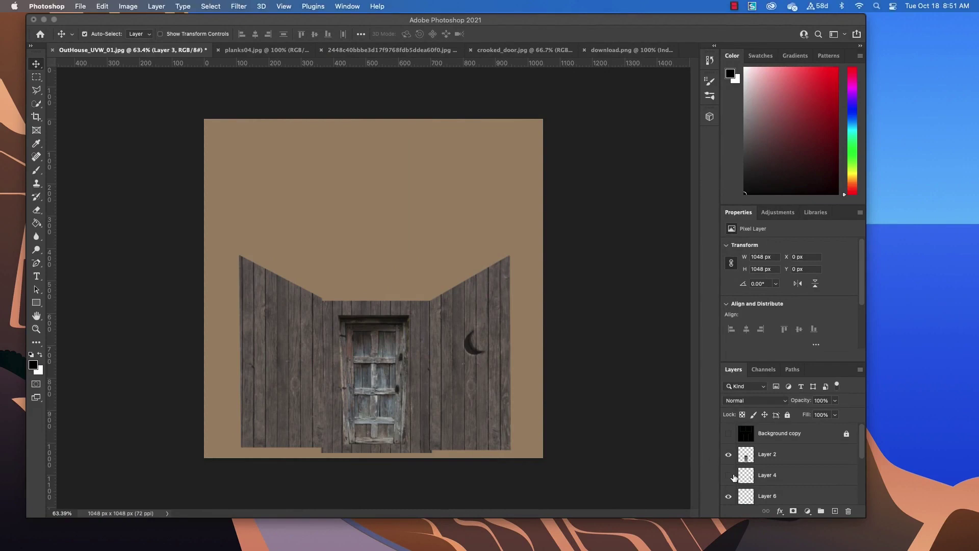
pyautogui.click(729, 475)
pyautogui.click(633, 51)
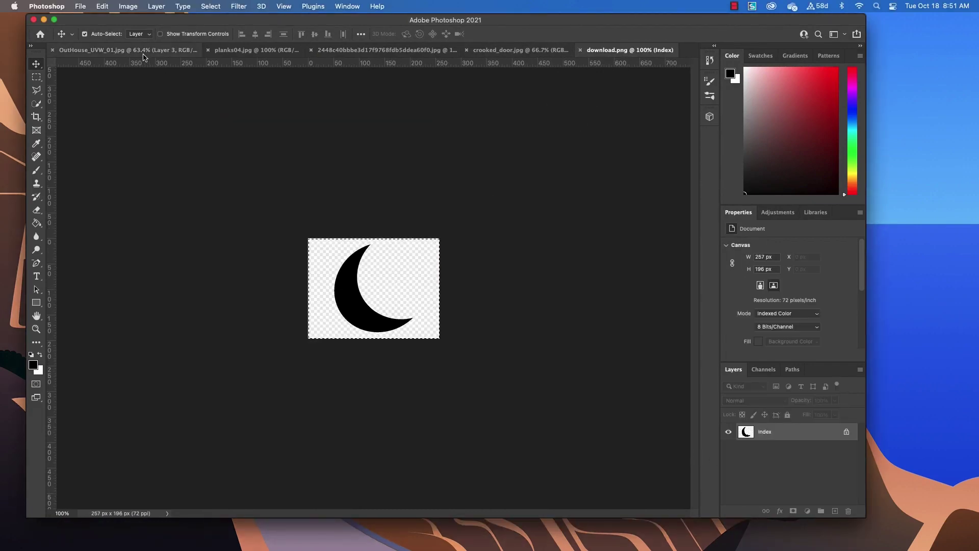
pyautogui.click(122, 50)
# - Select the black moon pixels with Select > Color Range
pyautogui.scroll(5, 497, 366)
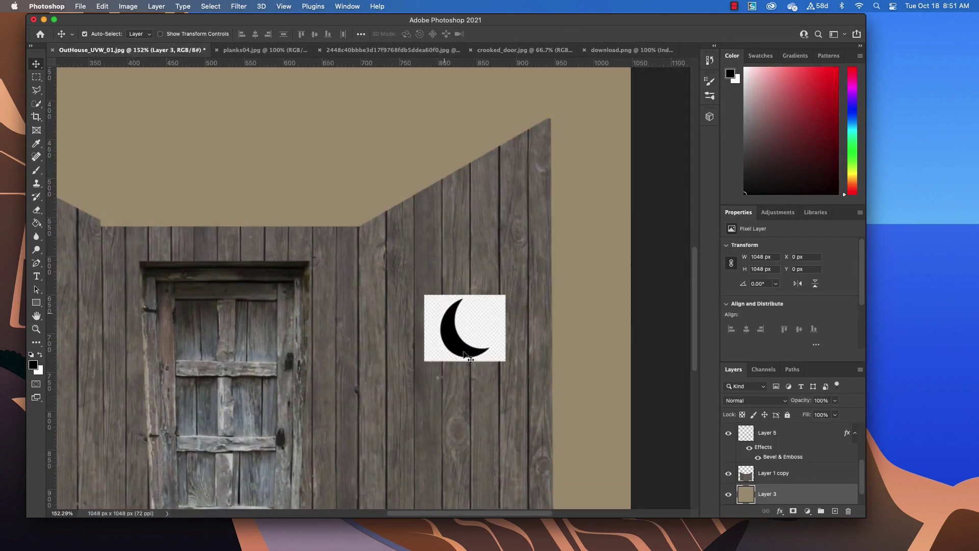
pyautogui.click(238, 6)
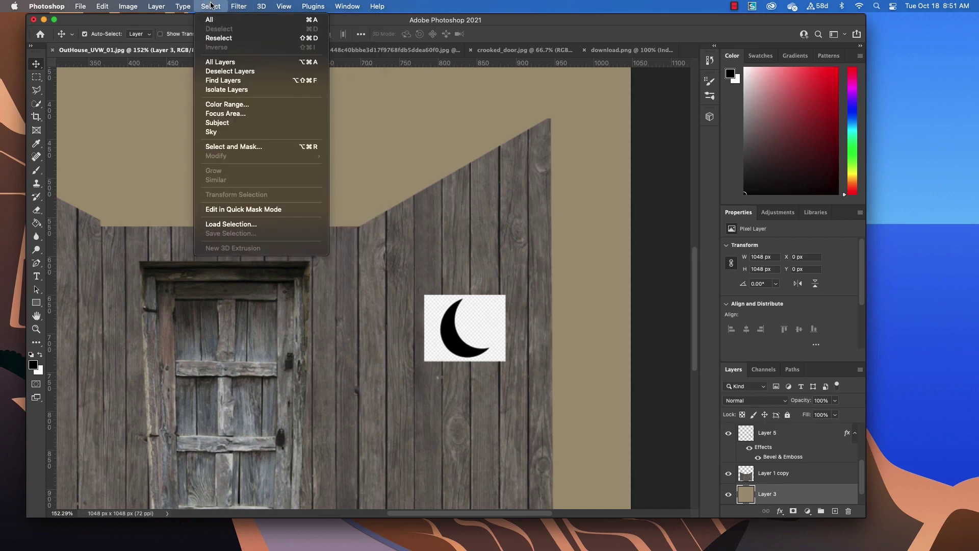
pyautogui.press('Return')
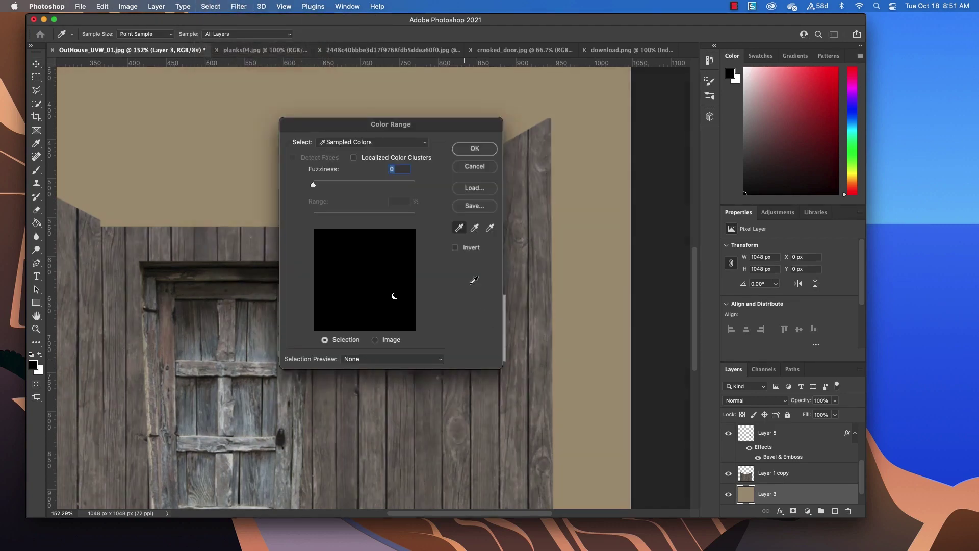
pyautogui.click(475, 147)
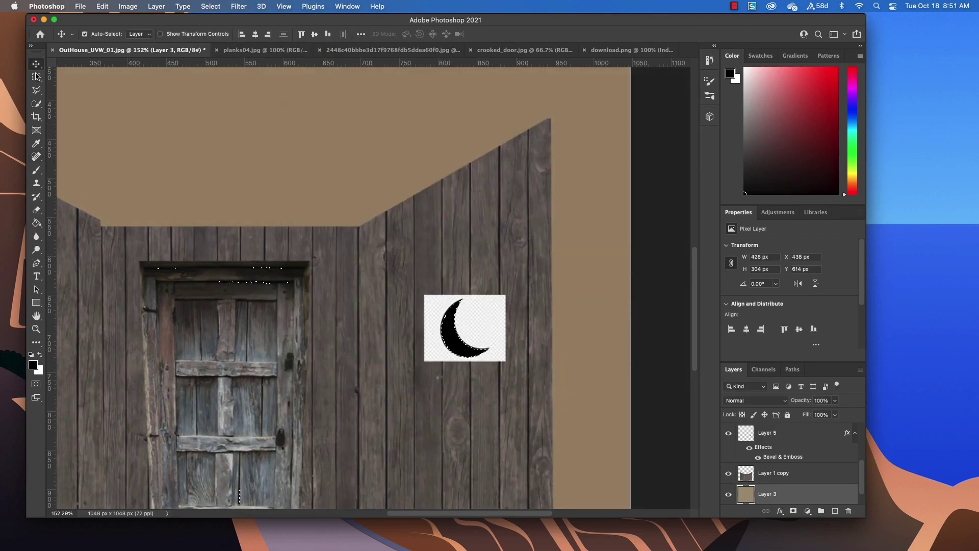
# - Subtract the stray selected bits above the door with the Rectangular Marquee
pyautogui.press('m')
pyautogui.moveTo(172, 257); pyautogui.dragTo(305, 332)
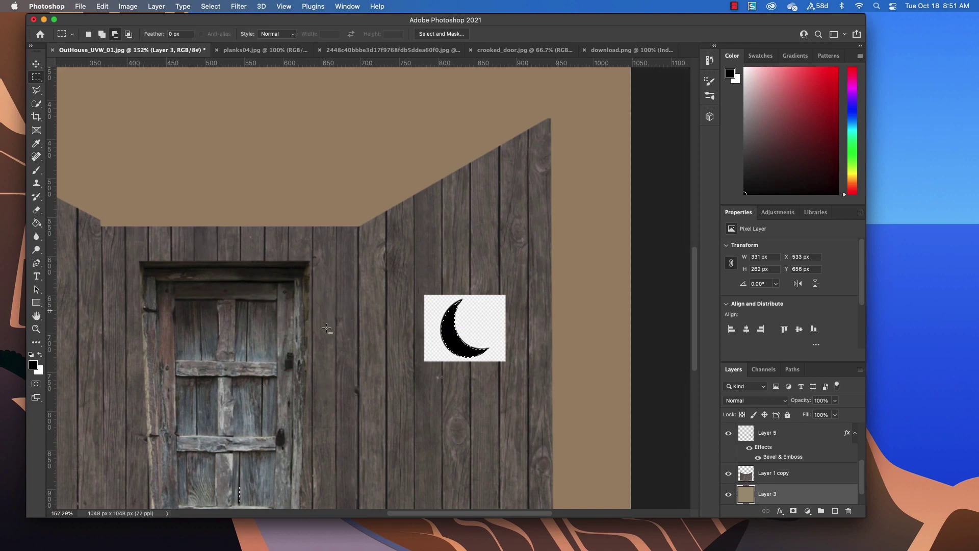
pyautogui.scroll(5, 328, 332)
pyautogui.scroll(-8, 328, 332)
pyautogui.scroll(4, 328, 331)
pyautogui.moveTo(379, 372); pyautogui.dragTo(478, 433)
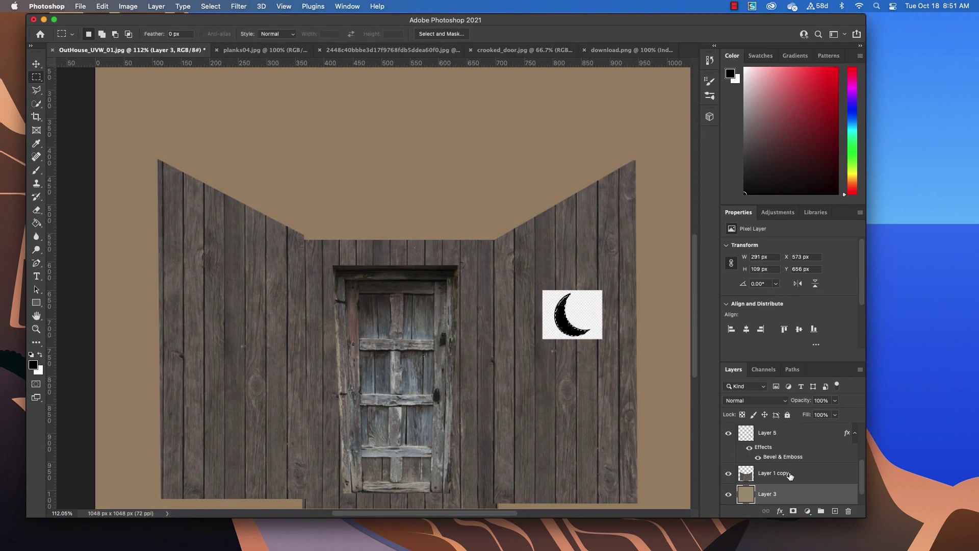
# - Select Layer 1 copy, show Layer 6 and hide Layer 4's white moon backing
pyautogui.click(775, 474)
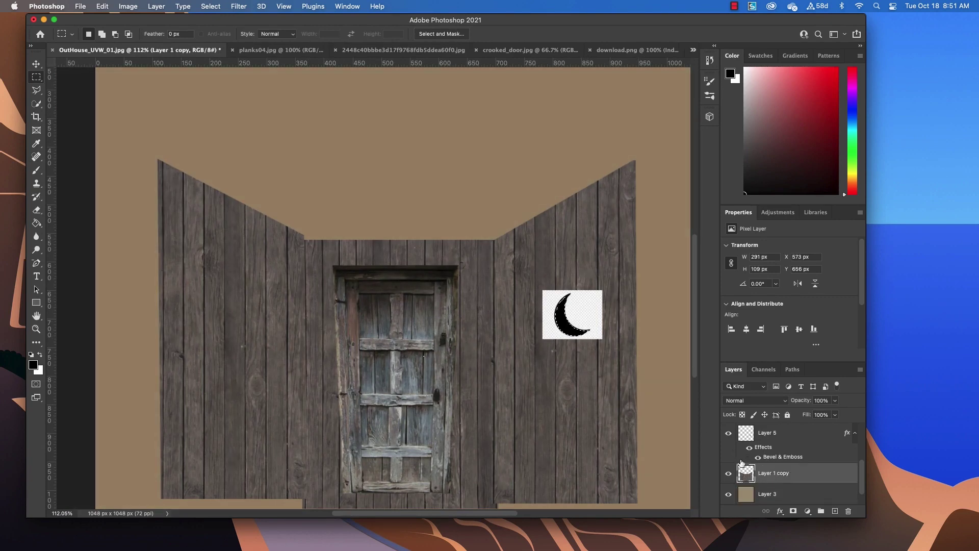
pyautogui.scroll(5, 759, 472)
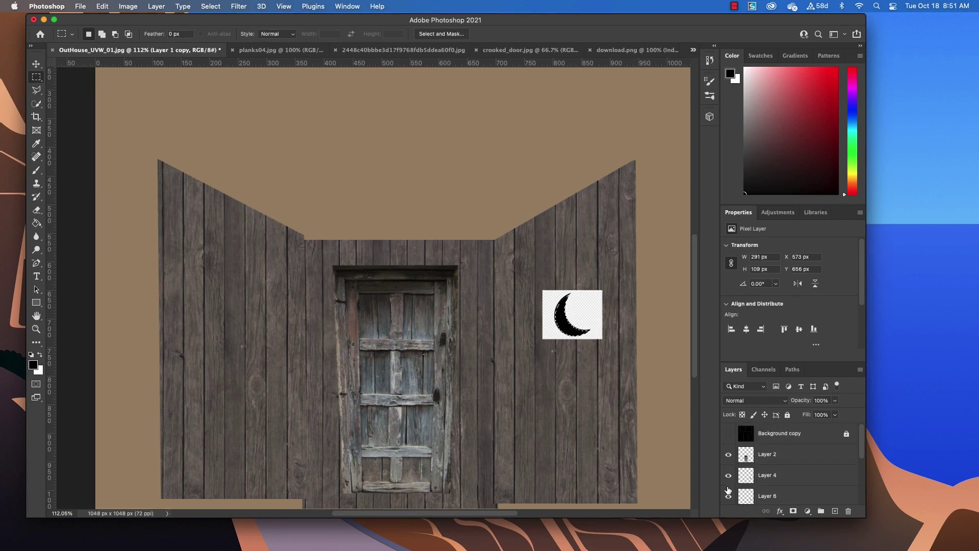
pyautogui.click(729, 497)
pyautogui.click(729, 475)
pyautogui.press('alt')
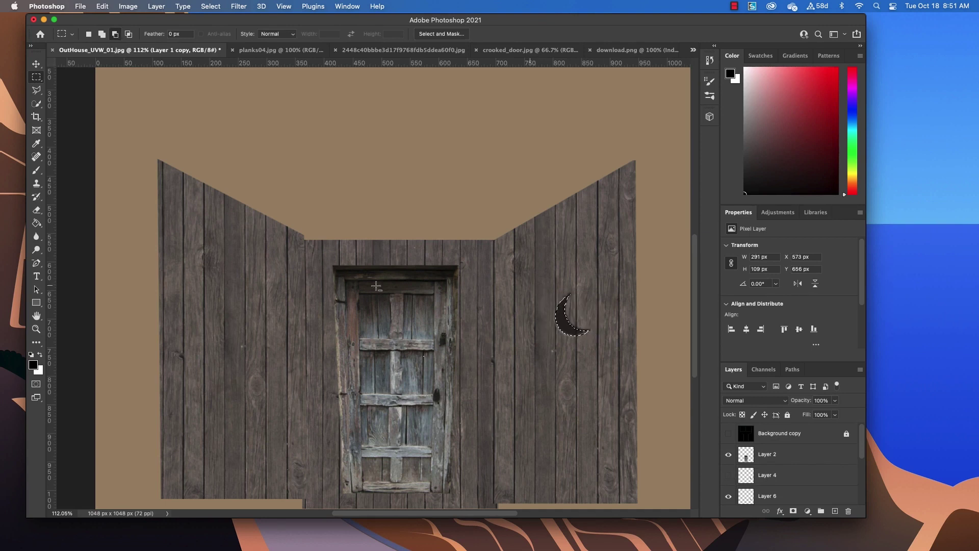
# - Move the moon selection onto the left wall and copy that wood to new Layer 7
pyautogui.click(211, 6)
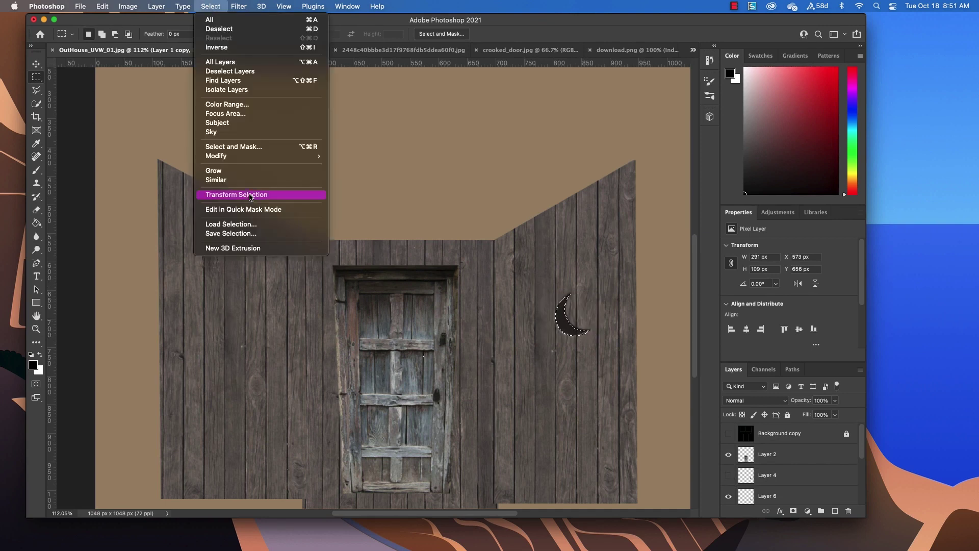
pyautogui.click(236, 194)
pyautogui.moveTo(577, 332); pyautogui.dragTo(252, 319)
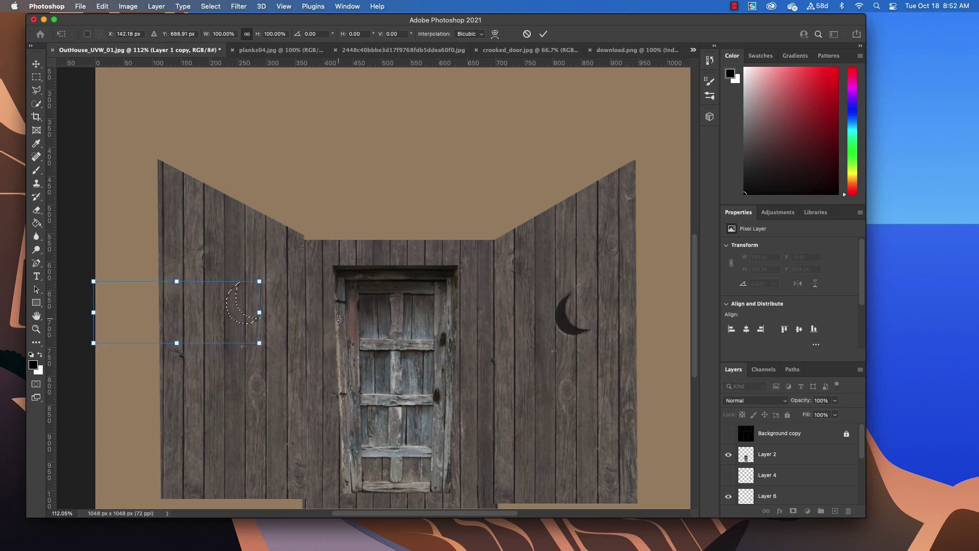
pyautogui.press('Return')
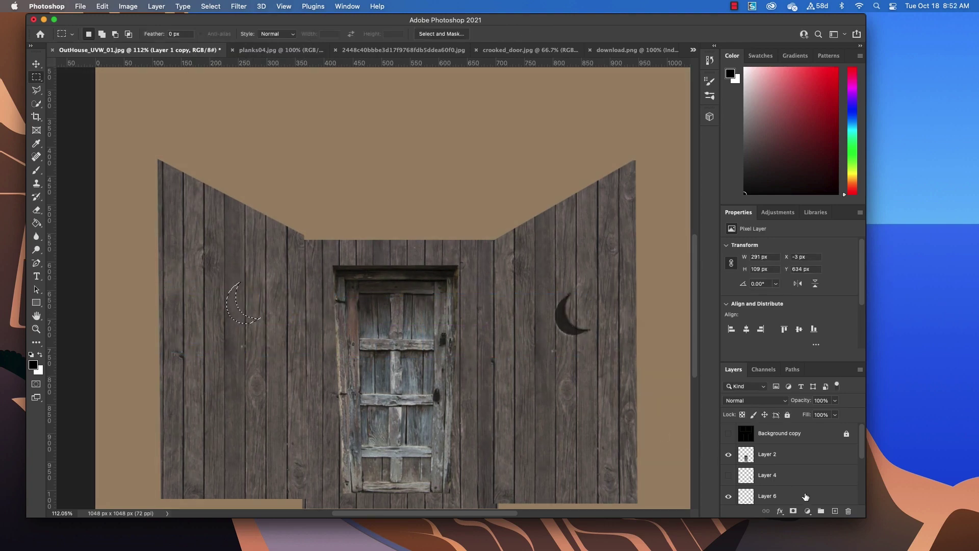
pyautogui.scroll(-3, 810, 493)
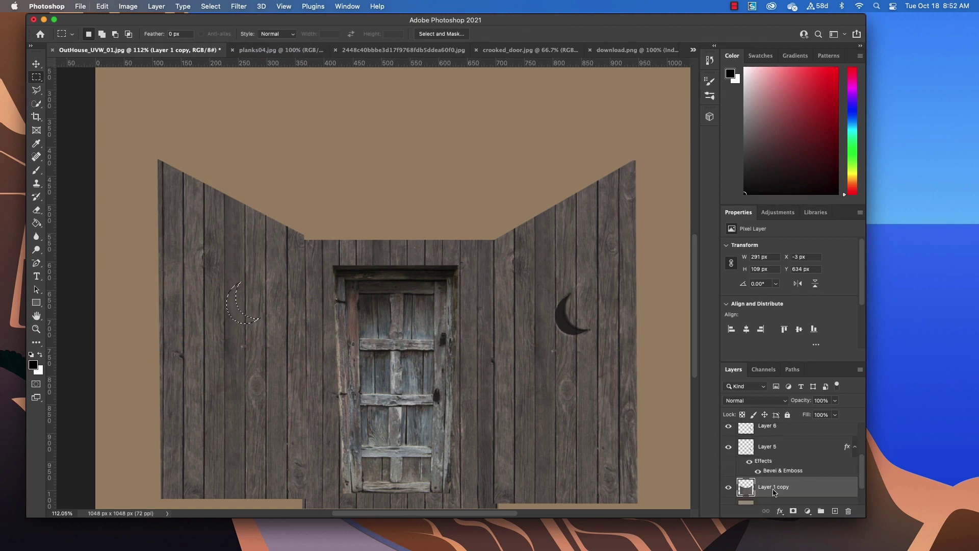
pyautogui.press('super+j')
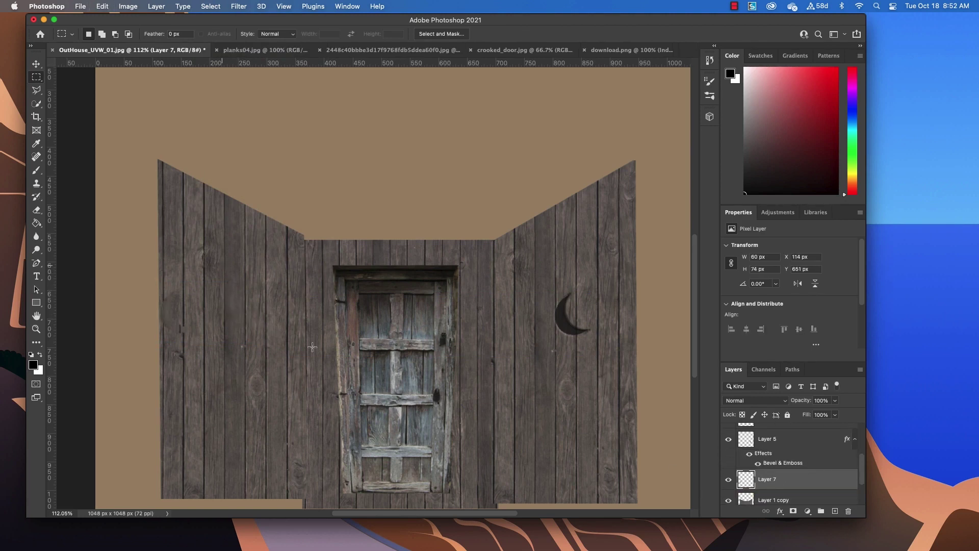
# - Give Layer 7 a Bevel & Emboss effect (Emboss, 573% depth, Down)
pyautogui.doubleClick(802, 476)
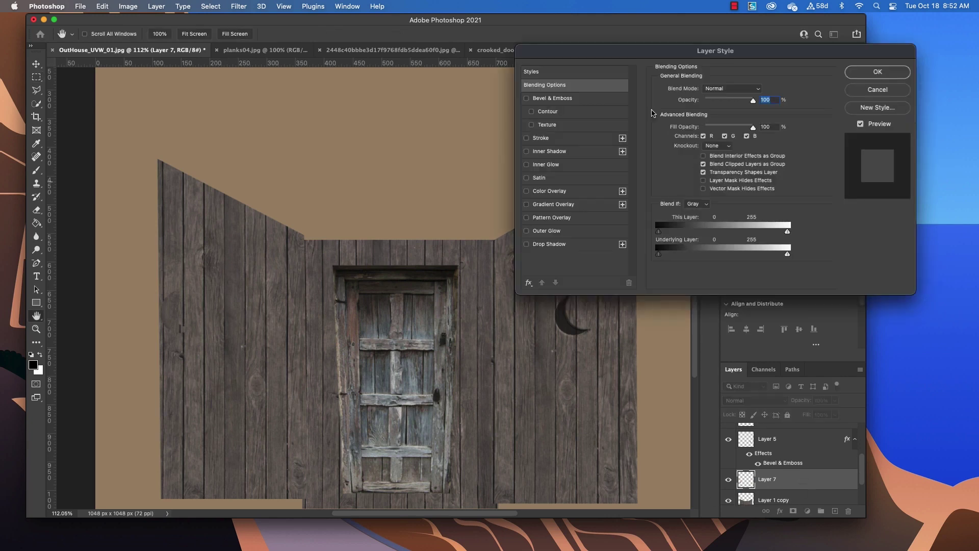
pyautogui.click(533, 99)
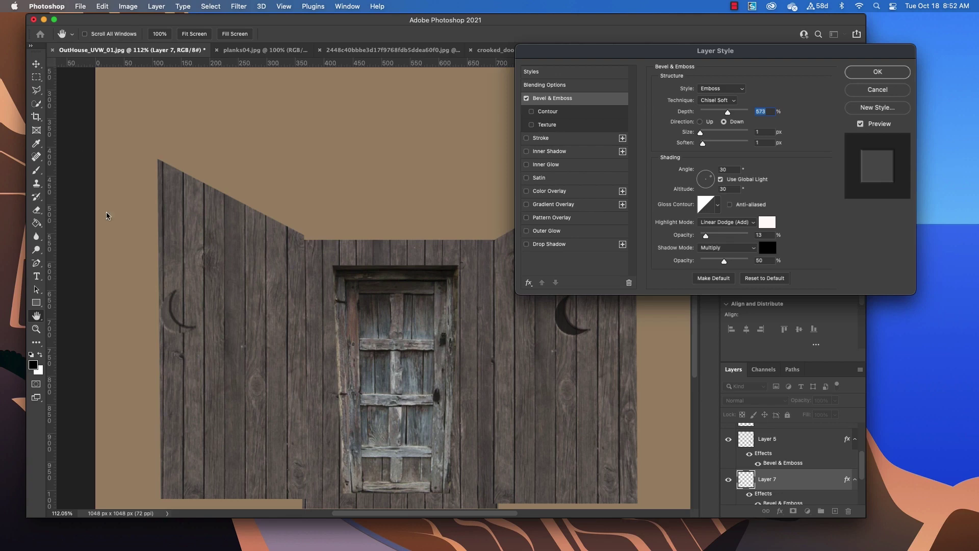
pyautogui.moveTo(190, 328); pyautogui.dragTo(167, 329)
pyautogui.press('Return')
# - Move the embossed crescent slightly up and to the right on the left wall
pyautogui.press('m')
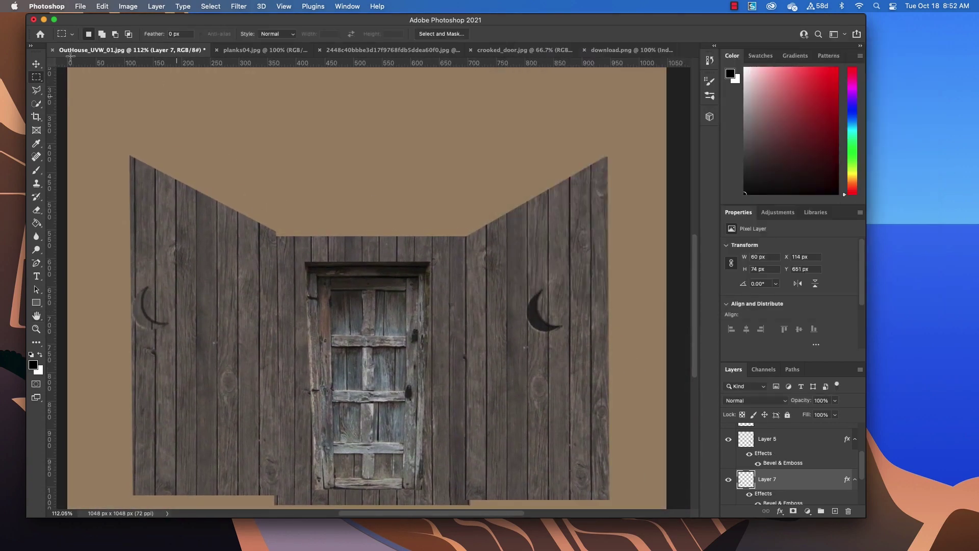
pyautogui.press('v')
pyautogui.moveTo(150, 329); pyautogui.dragTo(207, 312)
pyautogui.scroll(5, 201, 319)
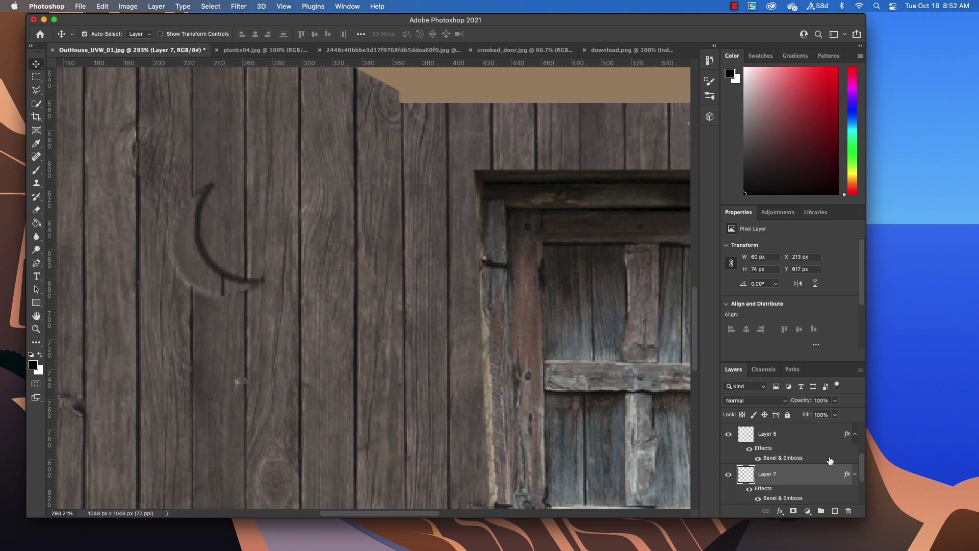
pyautogui.scroll(2, 795, 461)
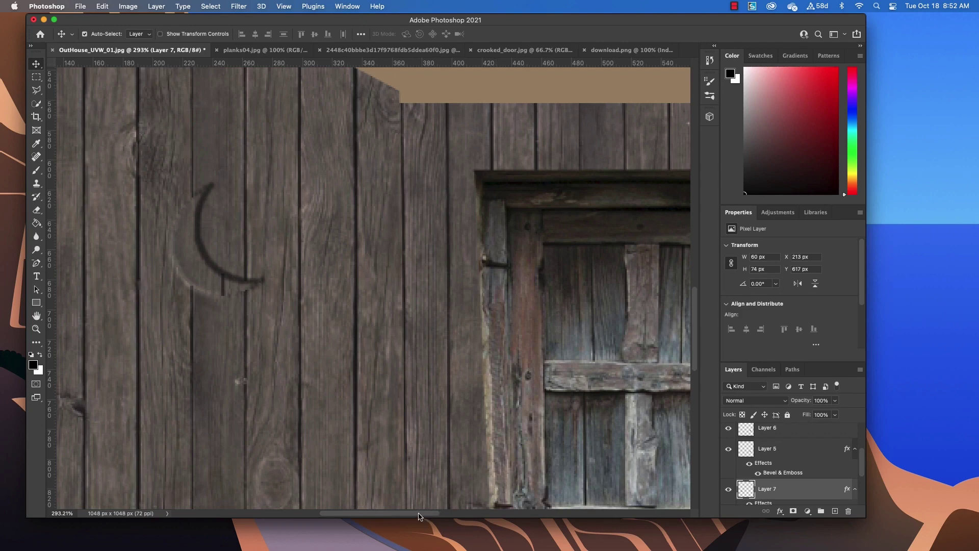
pyautogui.moveTo(423, 514); pyautogui.dragTo(569, 516)
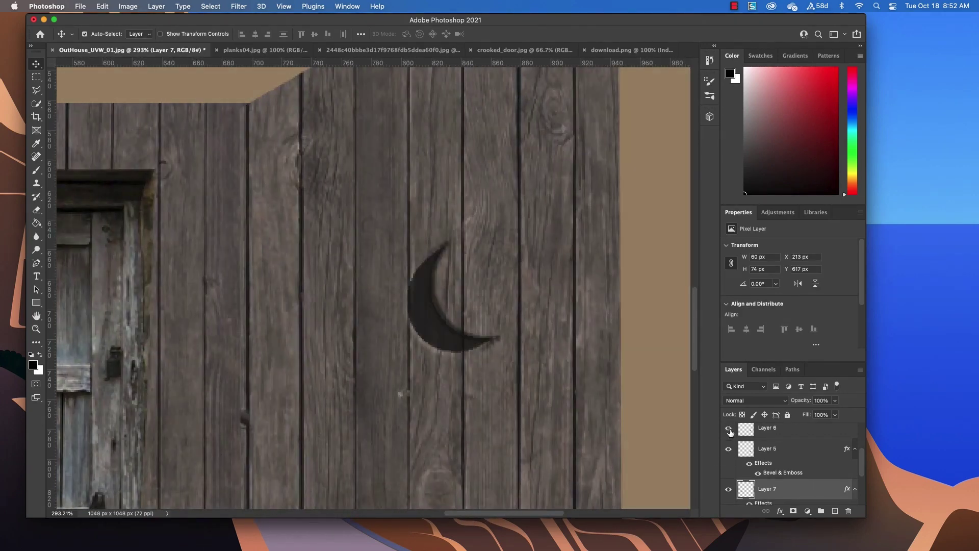
pyautogui.click(729, 429)
pyautogui.click(729, 430)
pyautogui.click(729, 429)
pyautogui.click(739, 431)
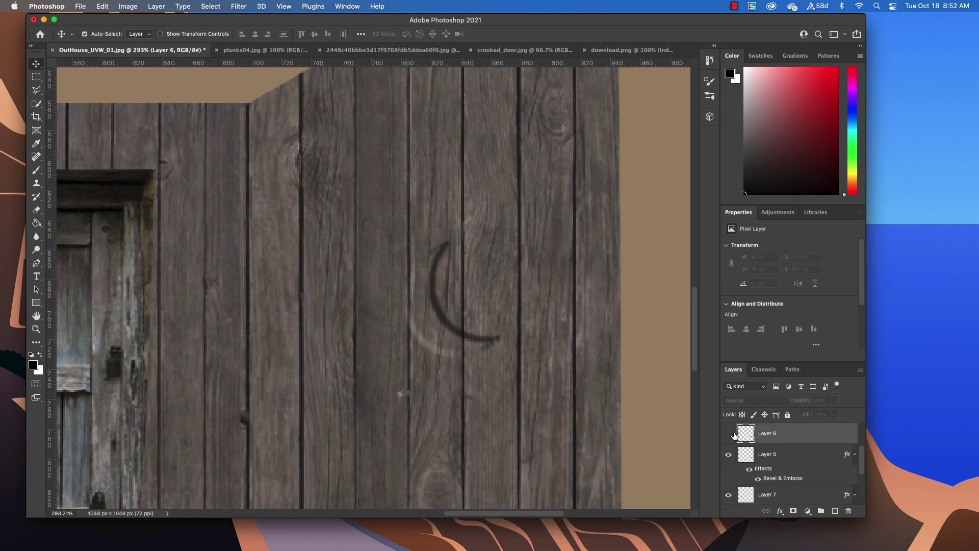
pyautogui.click(730, 435)
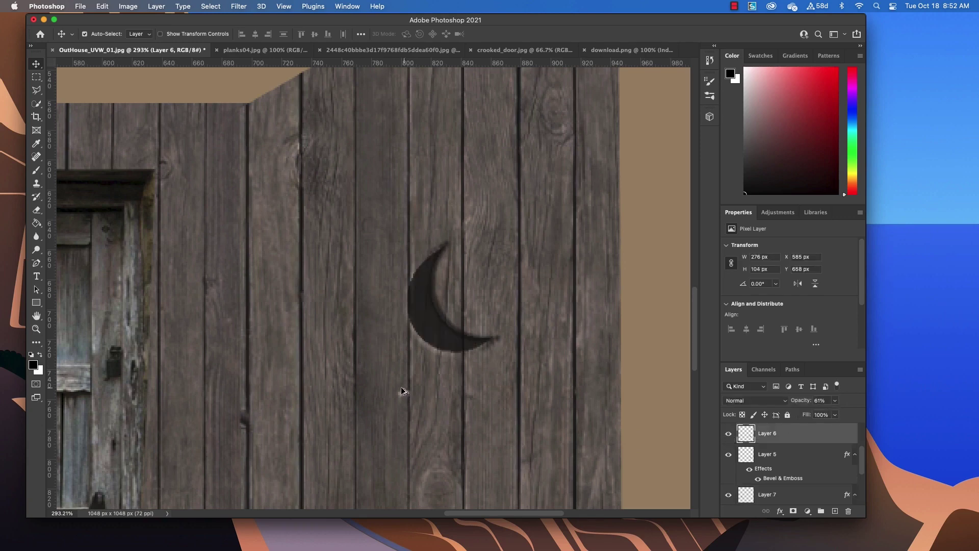
pyautogui.scroll(-5, 402, 391)
pyautogui.scroll(2, 328, 400)
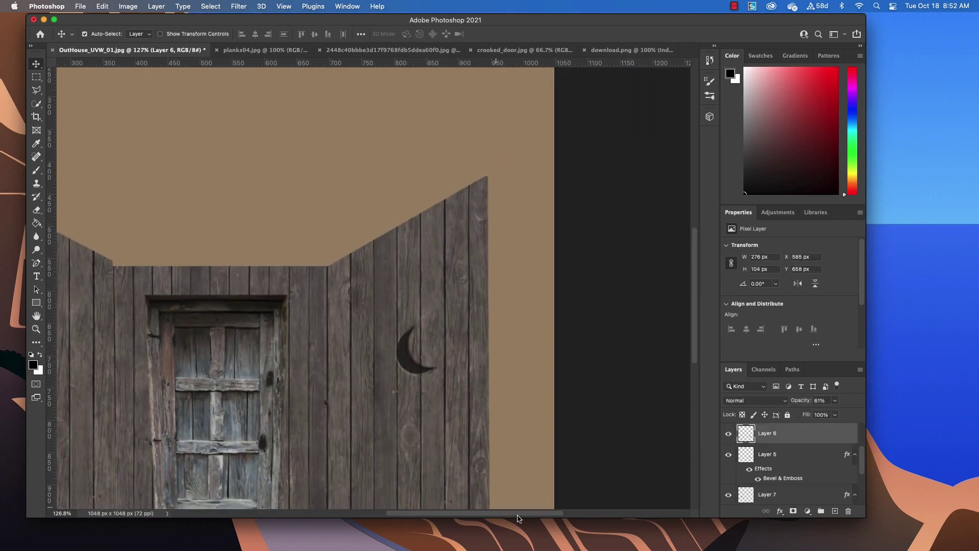
pyautogui.moveTo(519, 514); pyautogui.dragTo(476, 514)
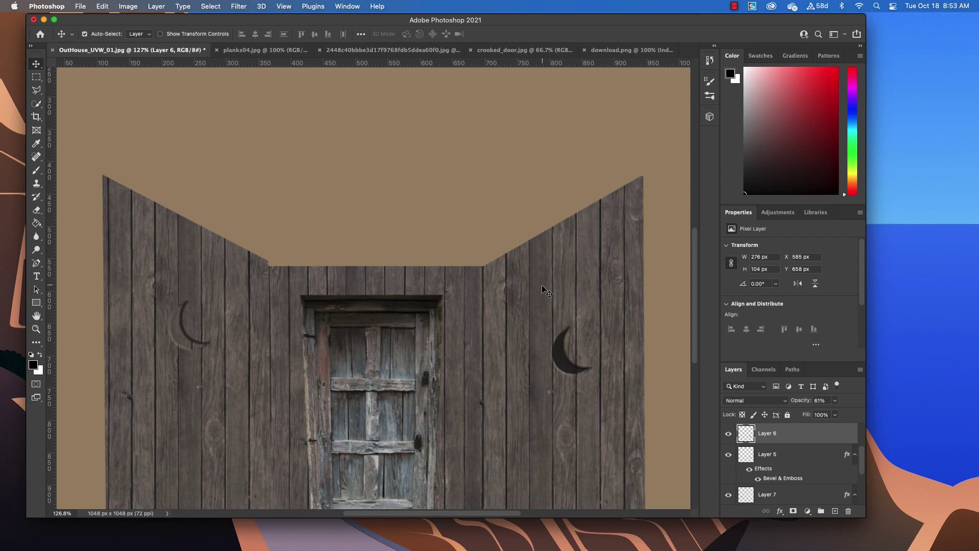
pyautogui.scroll(-2, 403, 392)
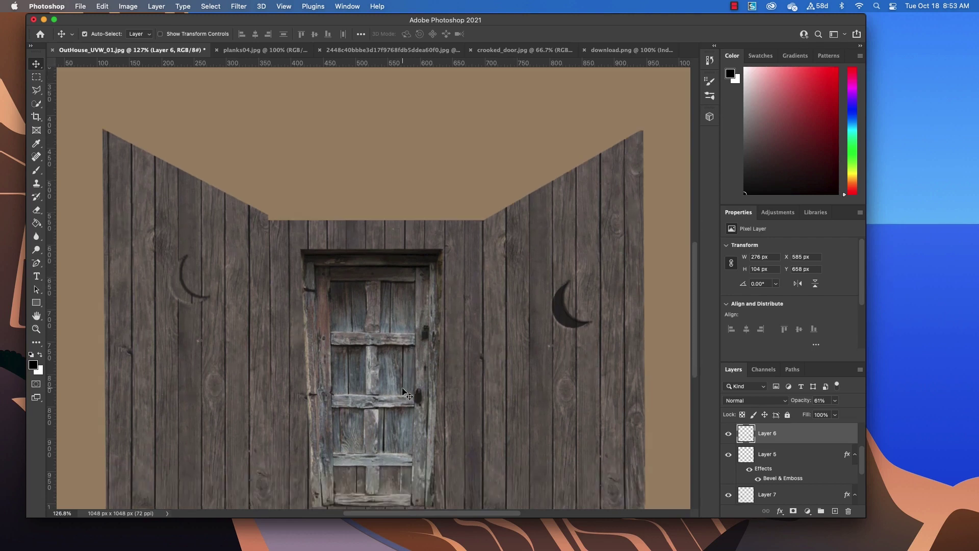
pyautogui.scroll(-1, 362, 337)
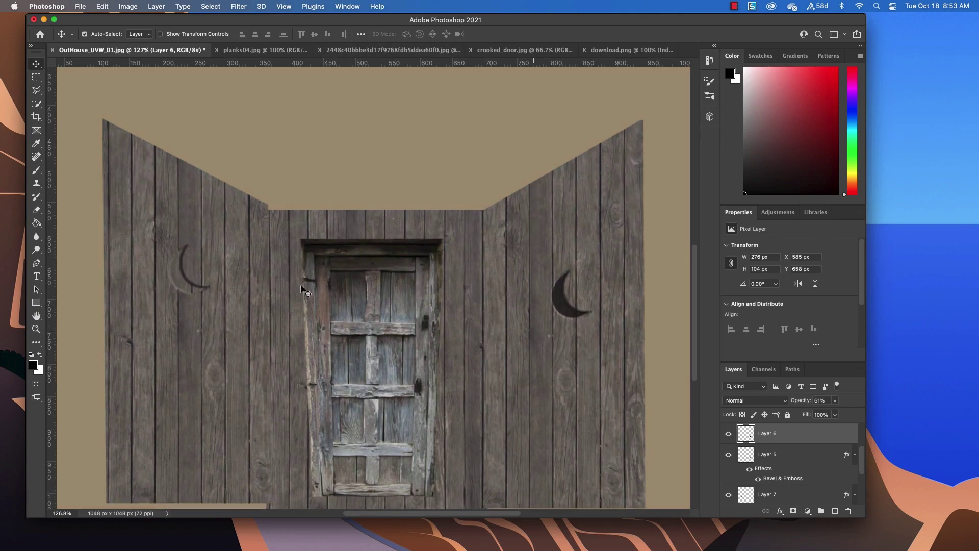
pyautogui.scroll(-1, 395, 334)
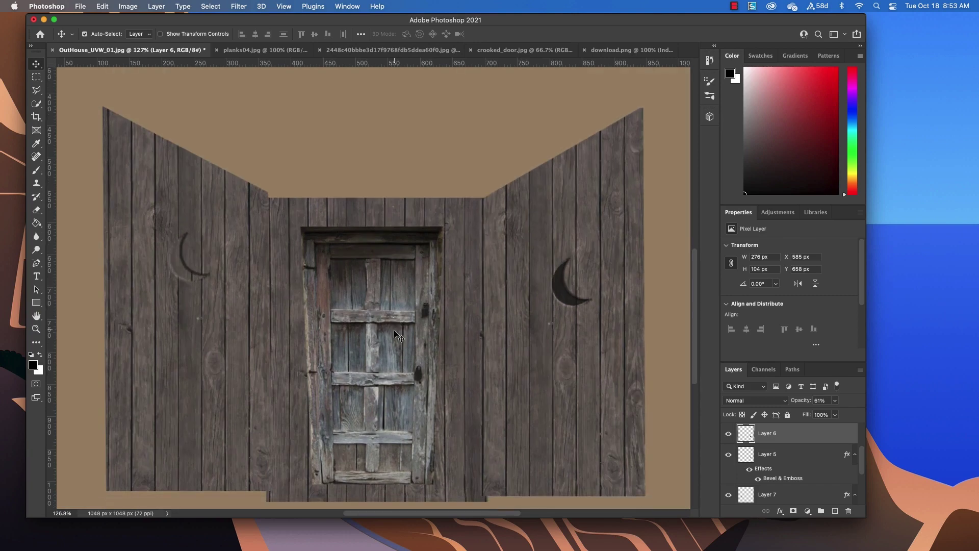
pyautogui.press('super')
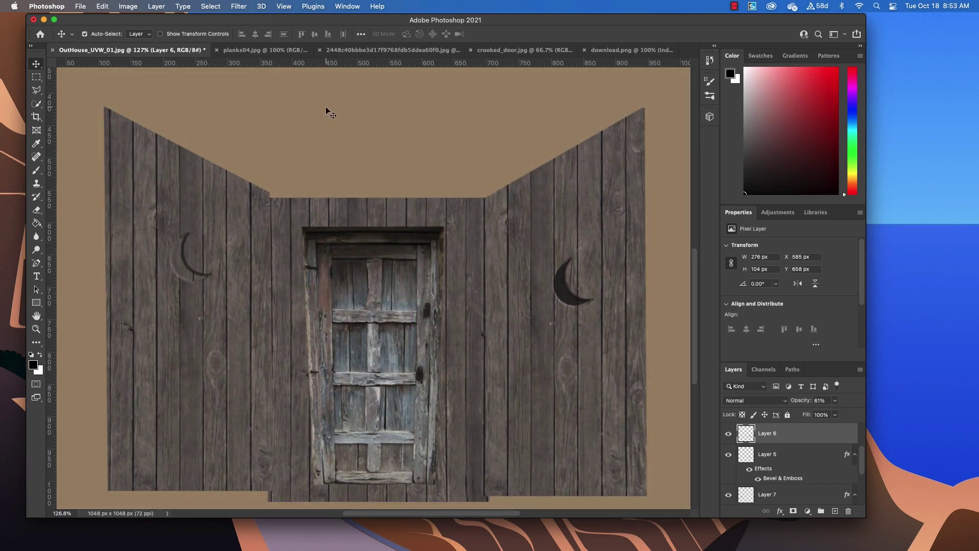